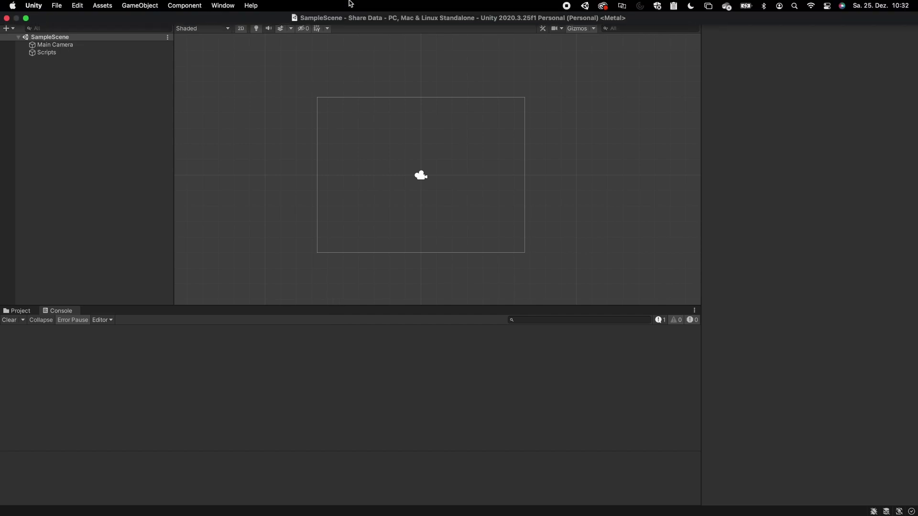
Step: Install com.unity.localization from a git URL in Package Manager and expand its Samples list
left_click(223, 6)
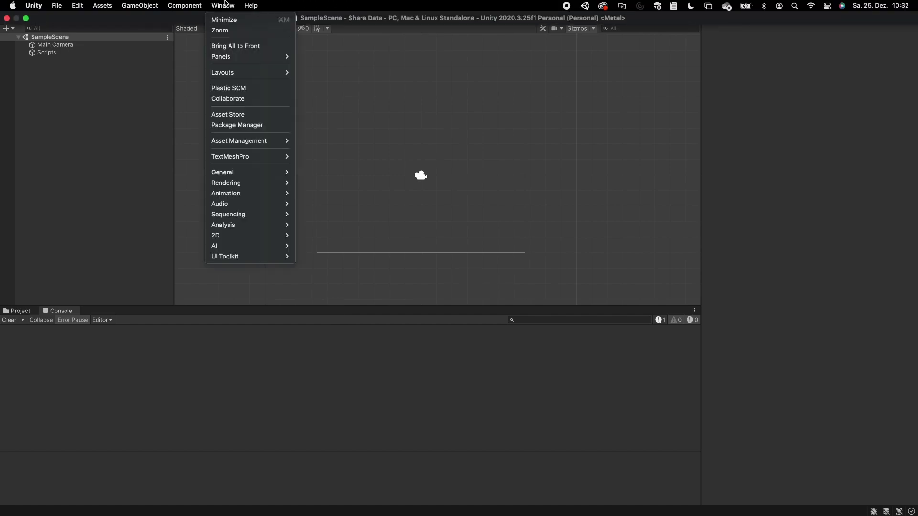
left_click(235, 125)
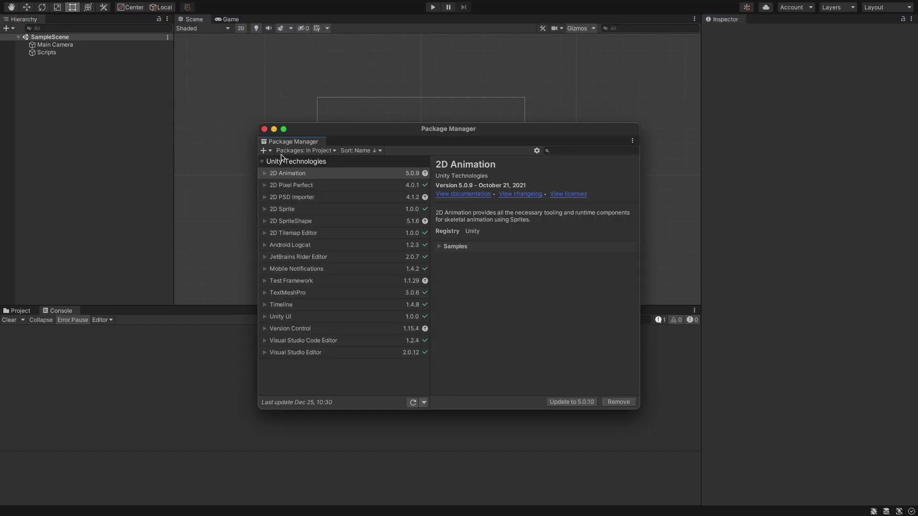
left_click(264, 151)
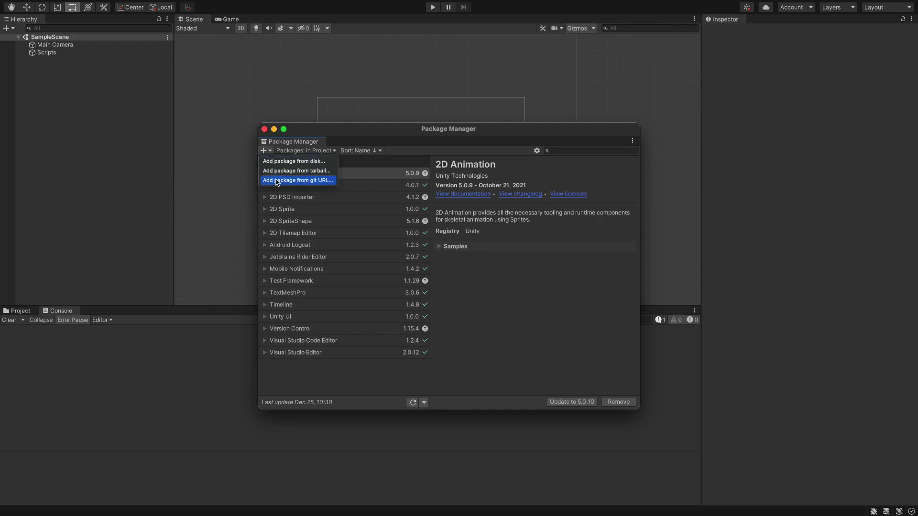
left_click(277, 181)
type("com.unity.localization")
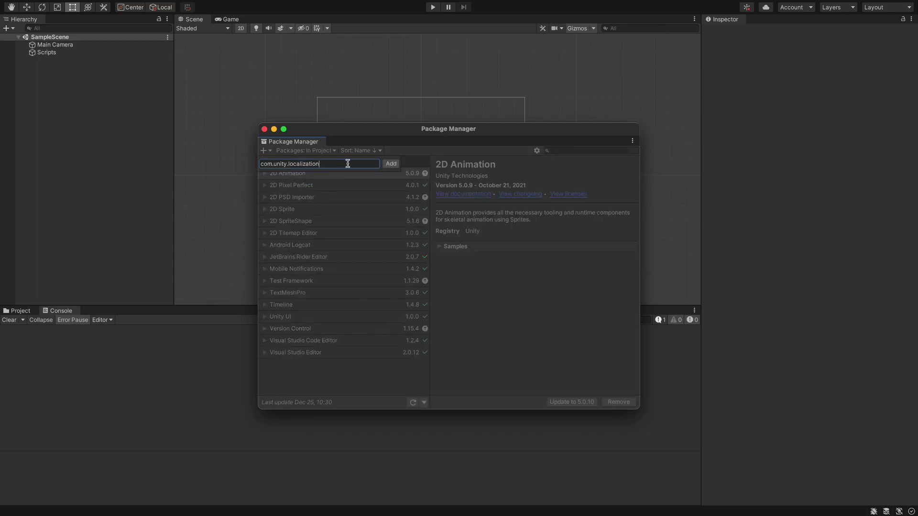
left_click(389, 164)
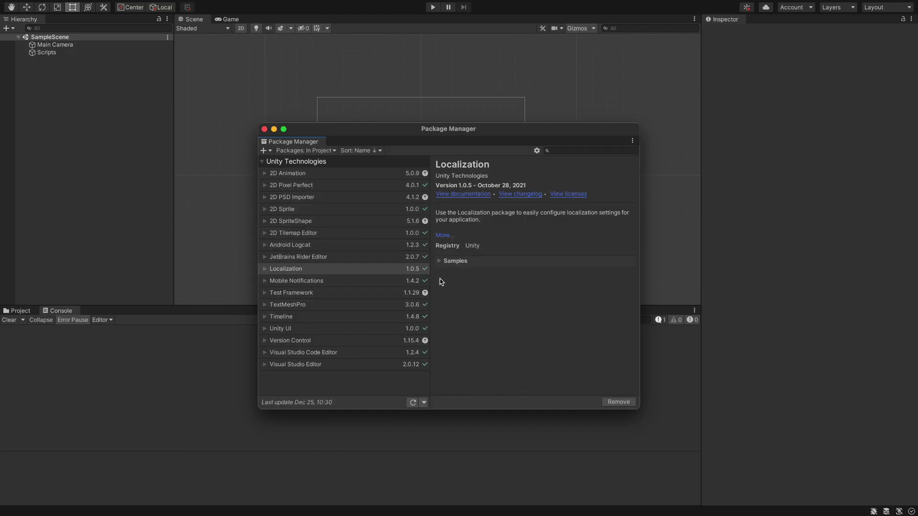
left_click(439, 262)
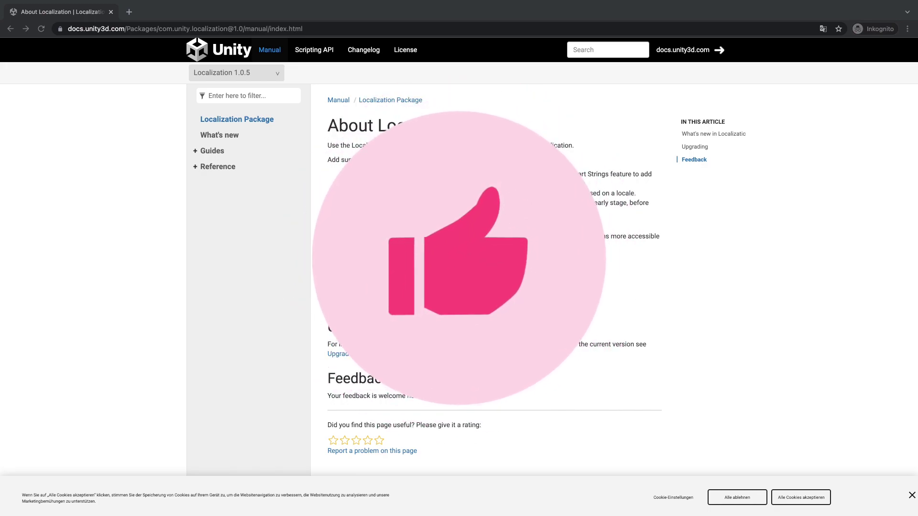
Step: Open the Localization Quick Start Guide and scroll down to the Create Locales section
left_click(469, 261)
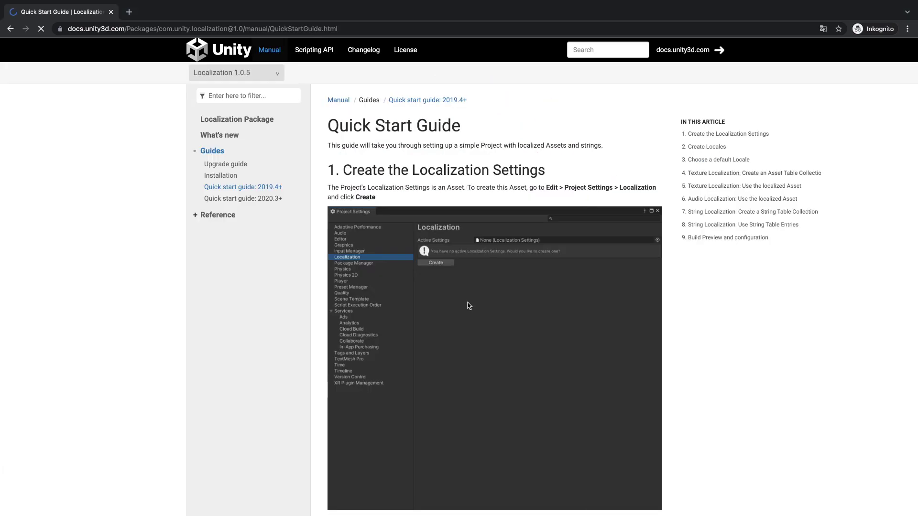
scroll(377, 271, "down", 3)
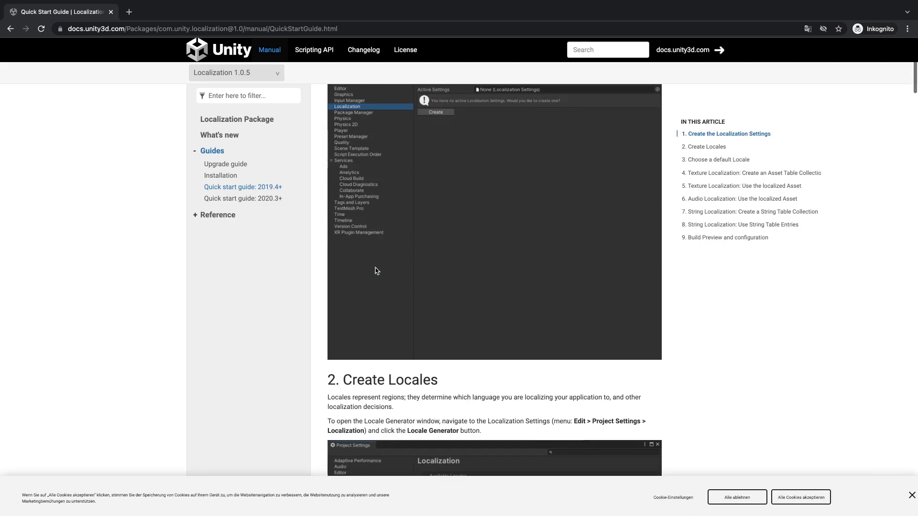
scroll(378, 271, "down", 10)
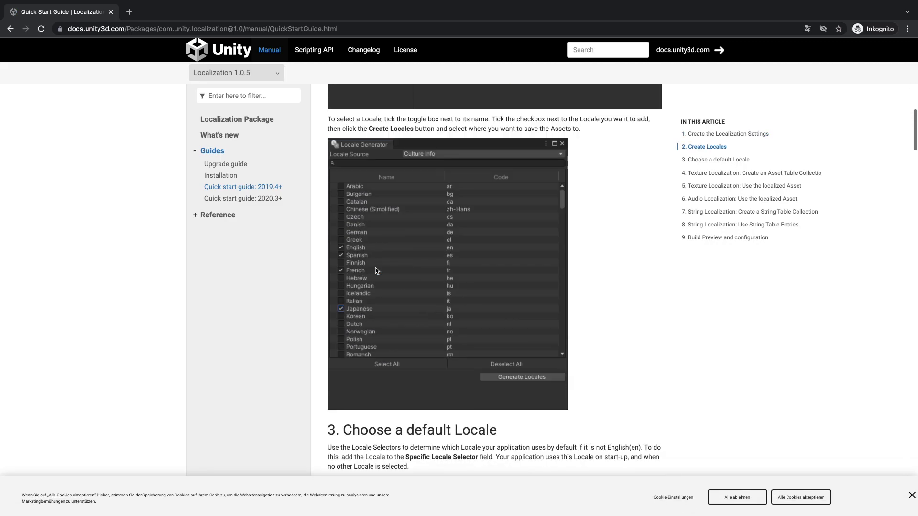
scroll(377, 271, "down", 2)
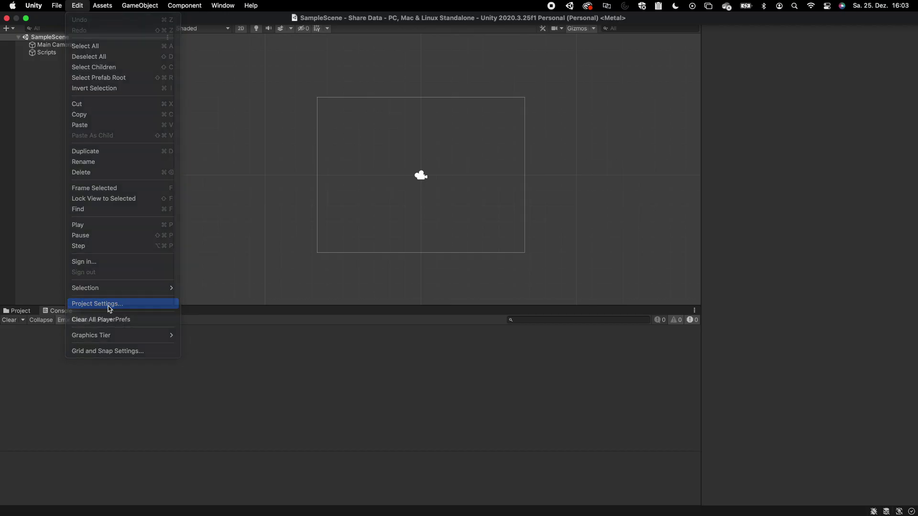
Step: Create a Localization Settings asset from Project Settings > Localization and save it in Assets
left_click(109, 304)
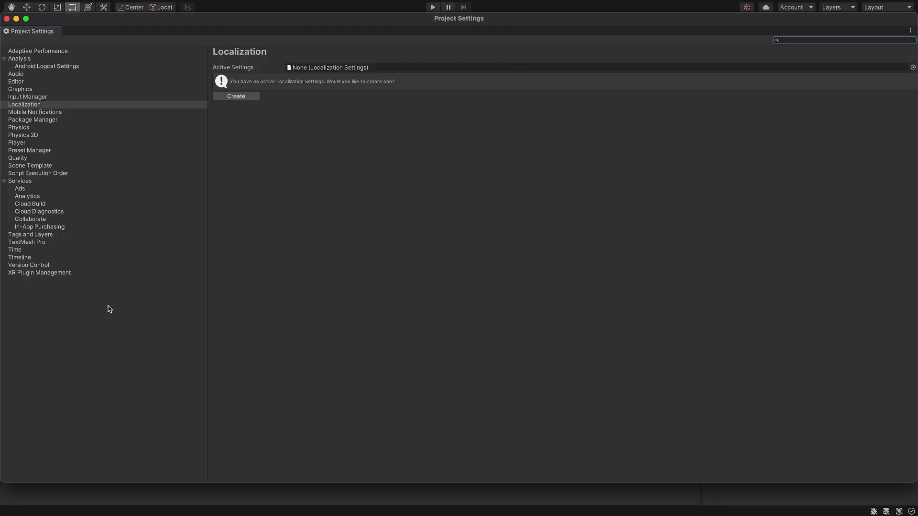
left_click(141, 107)
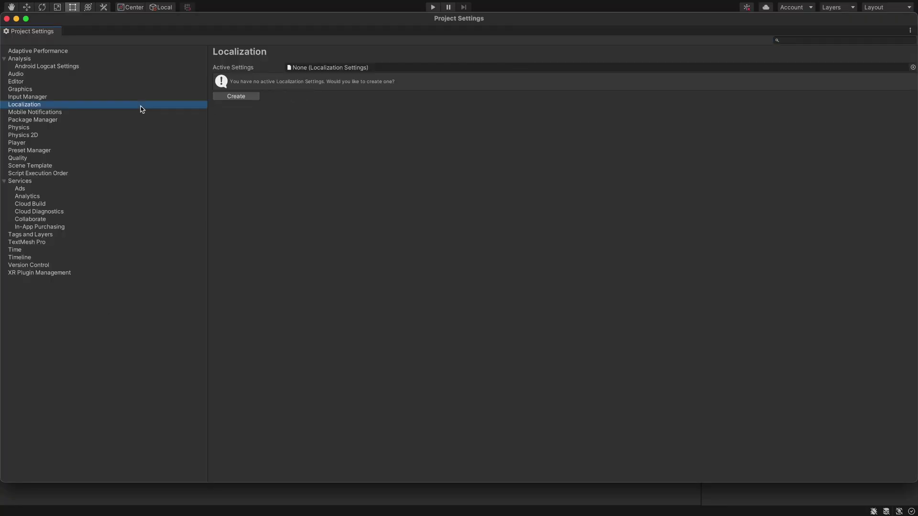
left_click(220, 98)
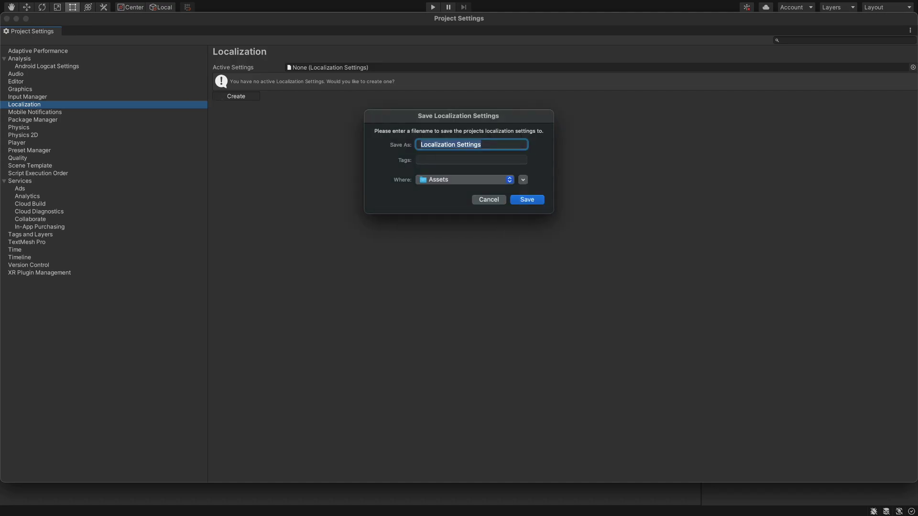
left_click(521, 200)
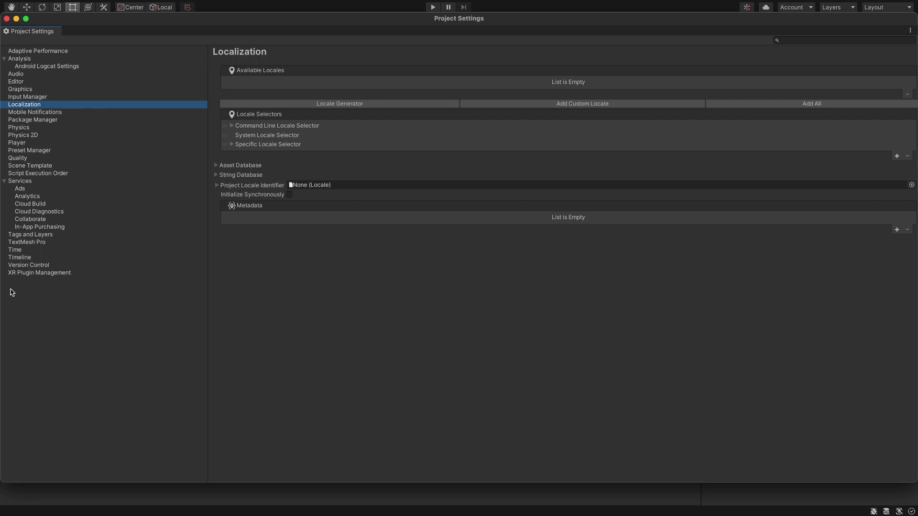
Step: Use the Locale Generator to generate English and German locales into the Assets folder
left_click(292, 104)
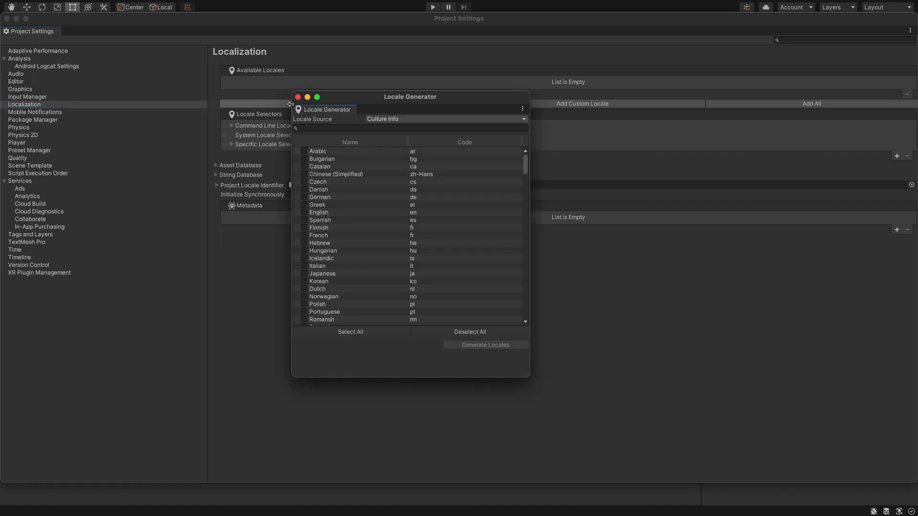
left_click(305, 199)
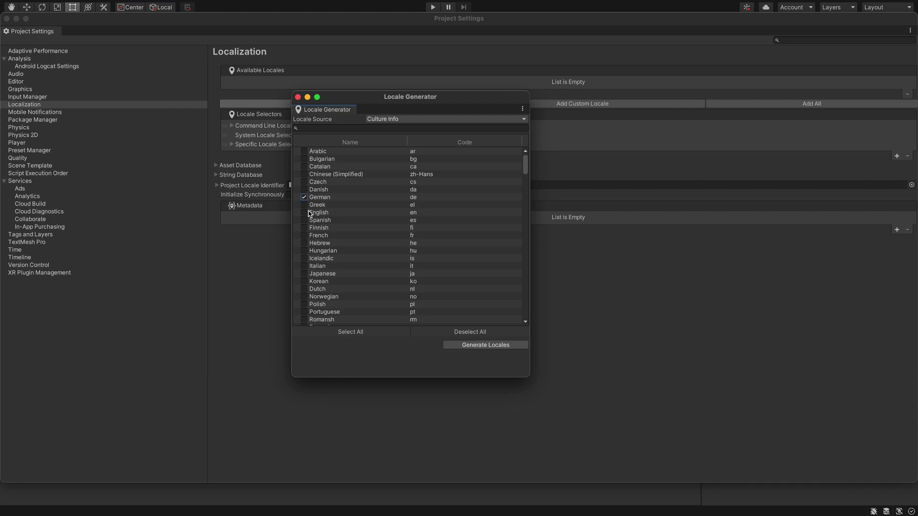
left_click(306, 213)
left_click(305, 213)
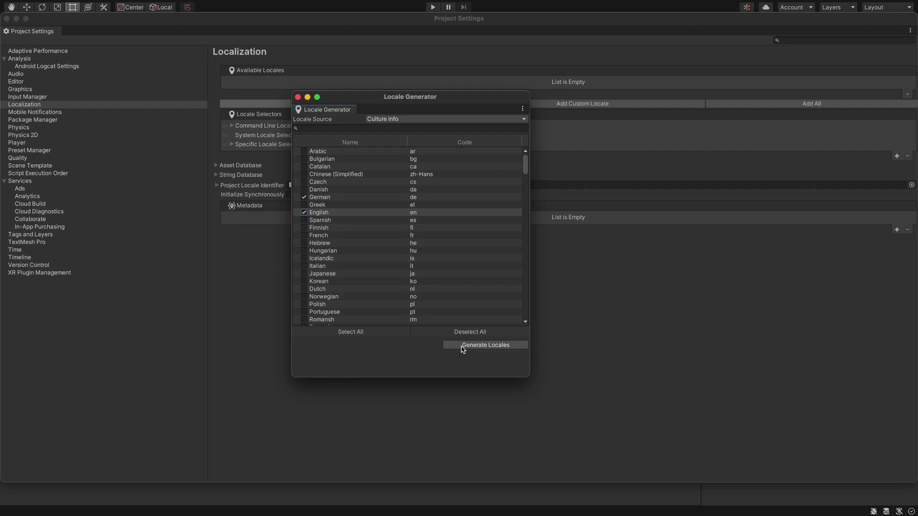
left_click(485, 345)
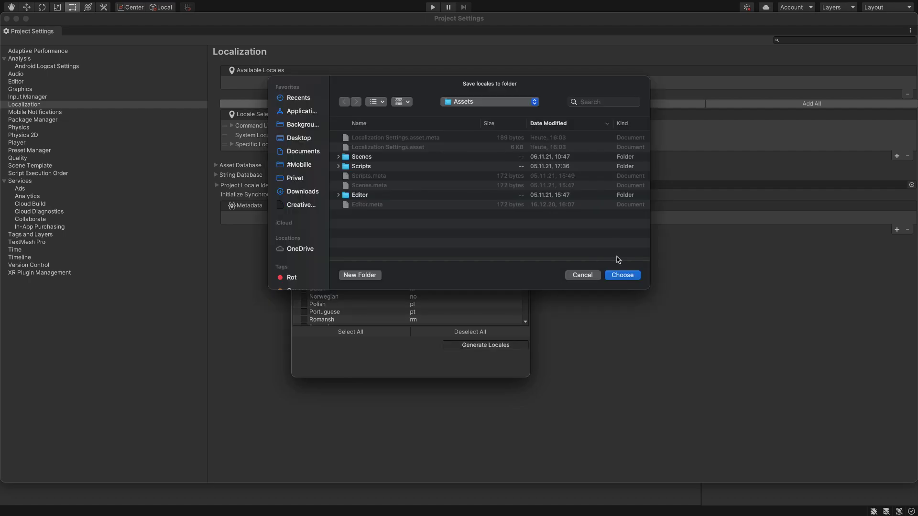
left_click(618, 277)
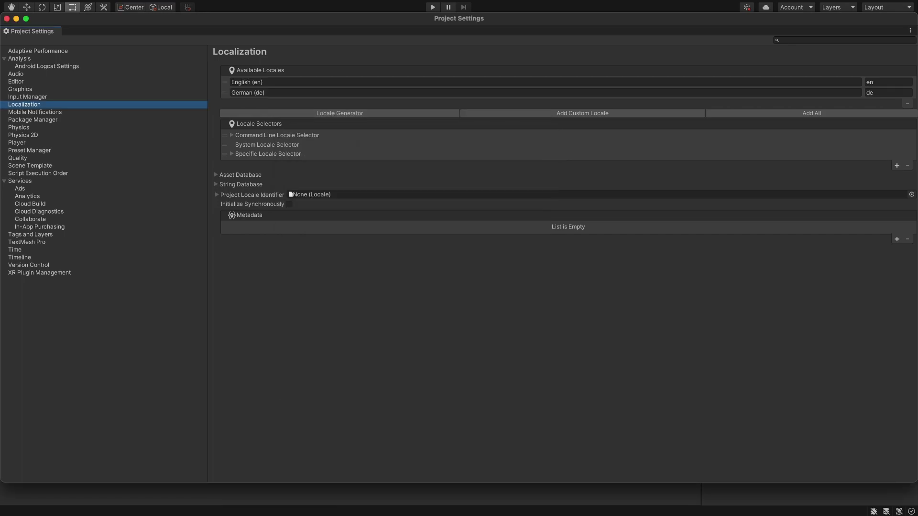
Step: Set English (en) as the Specific Locale Selector's Locale Id and the Project Locale Identifier
left_click(232, 155)
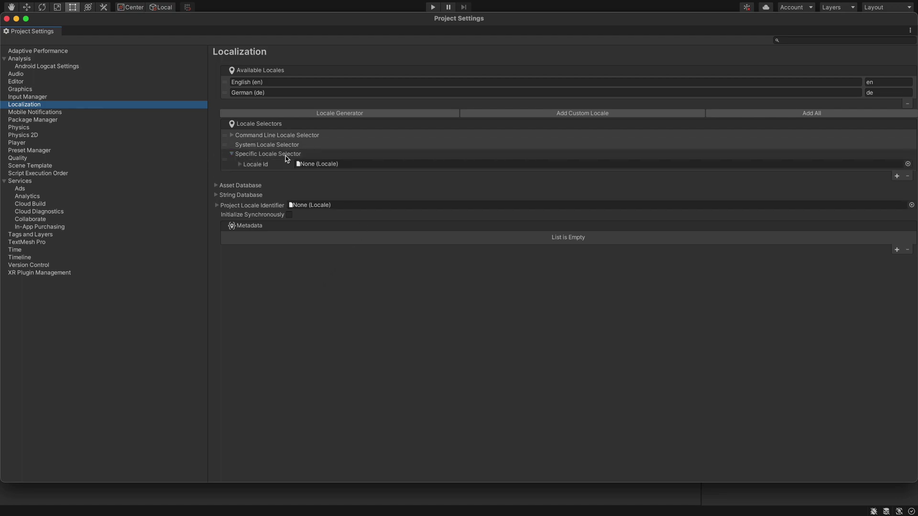
left_click(908, 164)
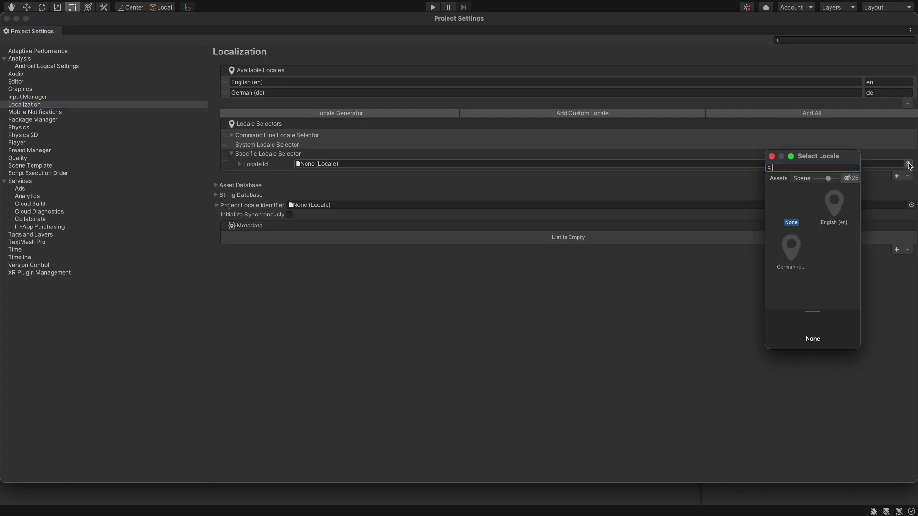
double_click(833, 204)
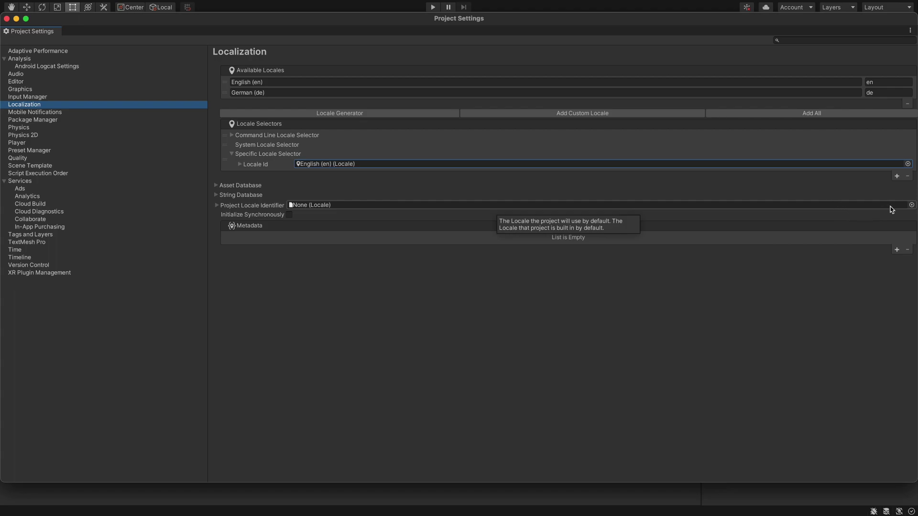
left_click(913, 206)
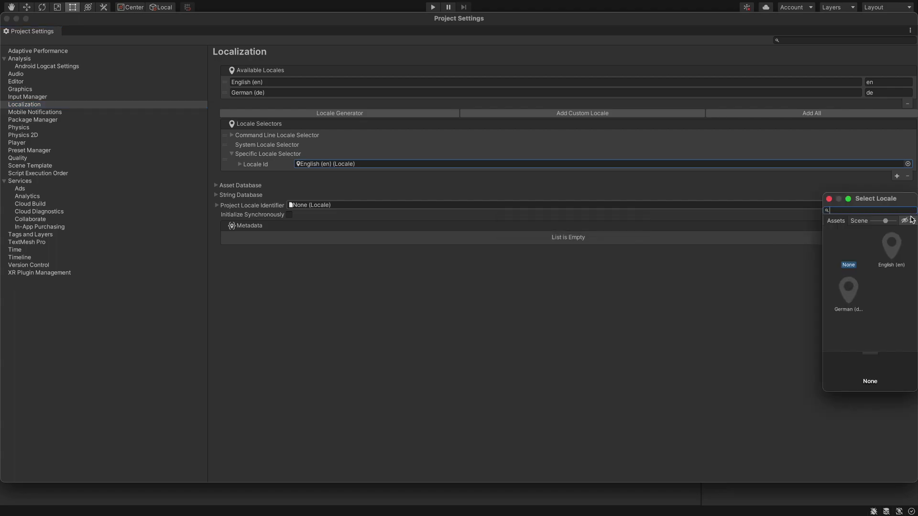
double_click(895, 251)
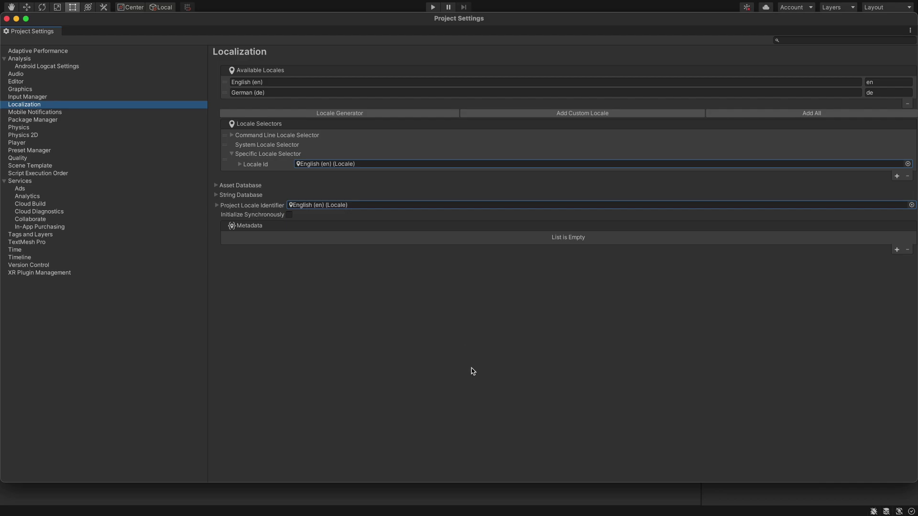
left_click(7, 19)
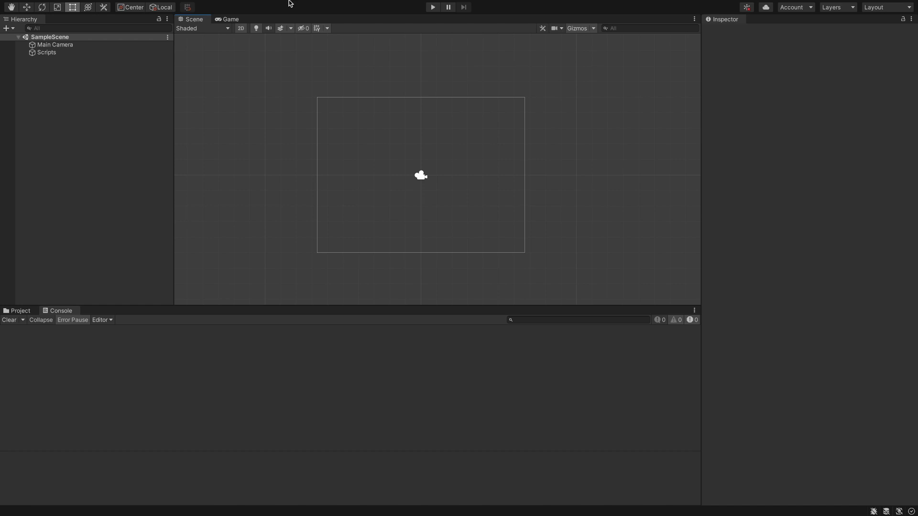
Step: Create a string table collection named New Table in Assets via Localization Tables
mouse_move(322, 1)
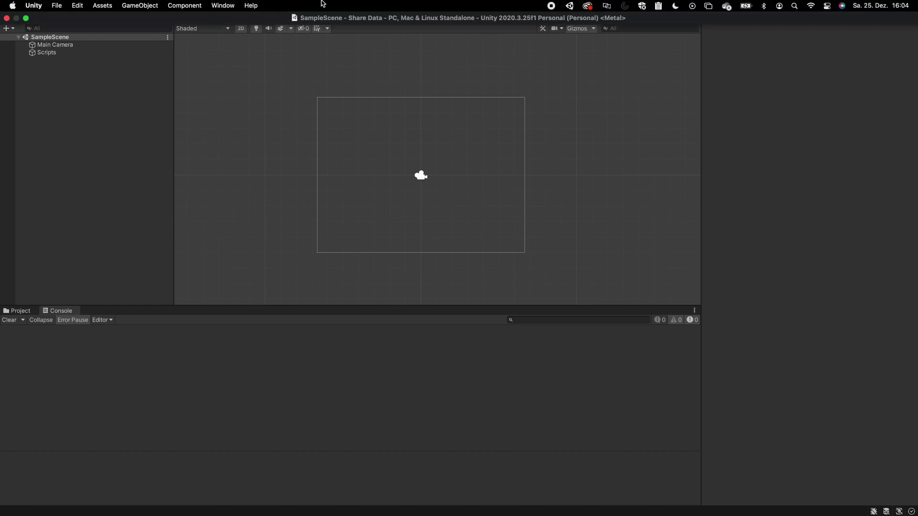
left_click(225, 4)
mouse_move(258, 144)
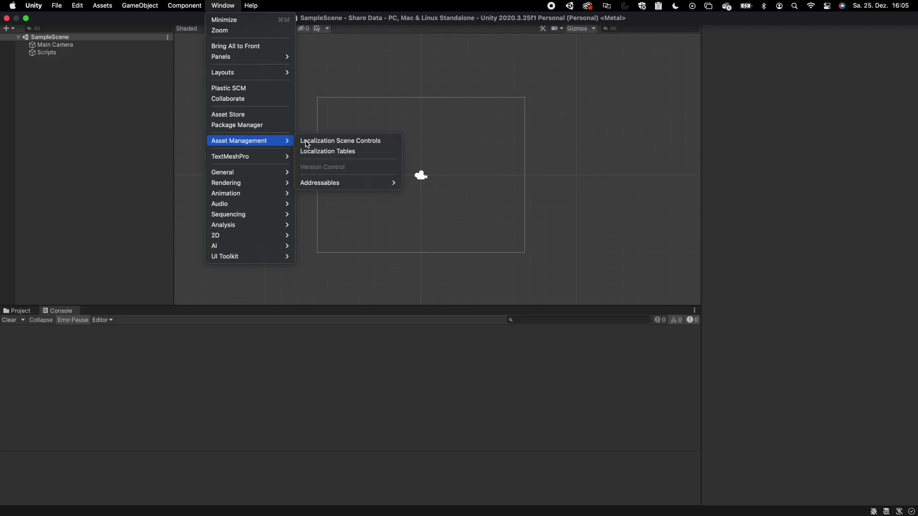
left_click(328, 150)
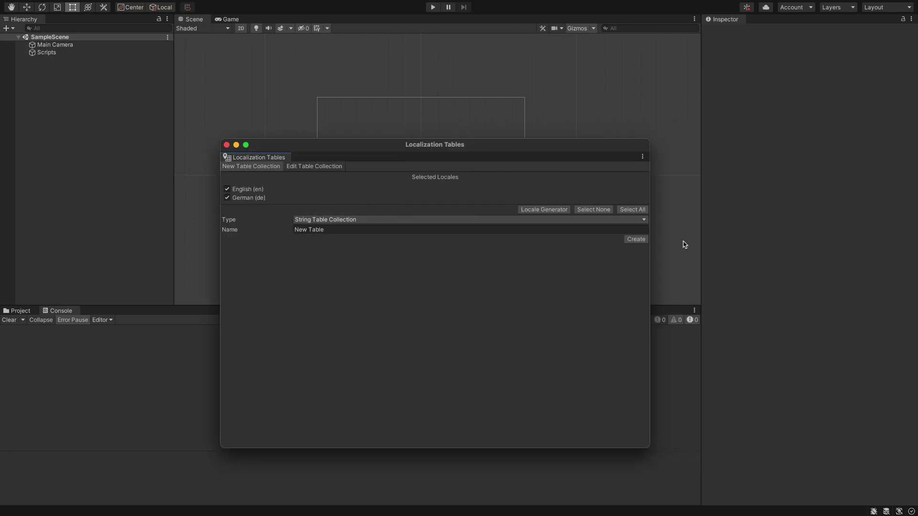
left_click(640, 240)
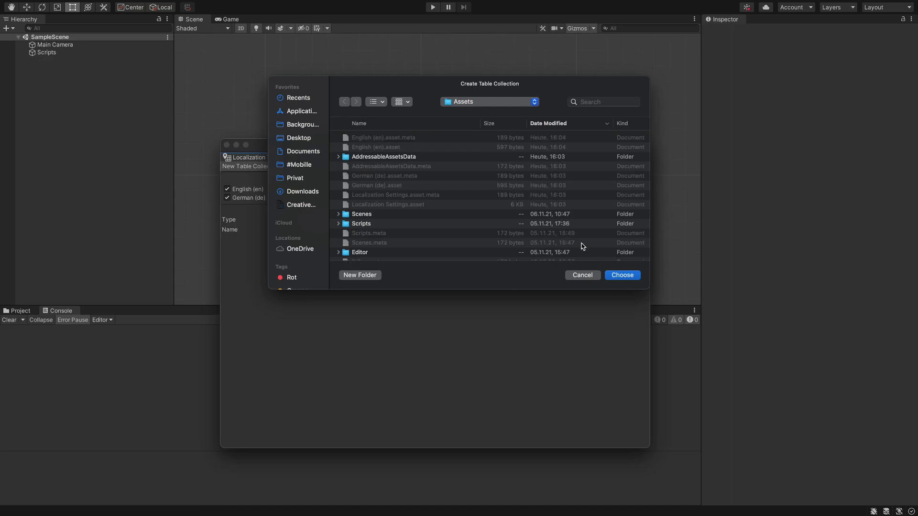
left_click(613, 276)
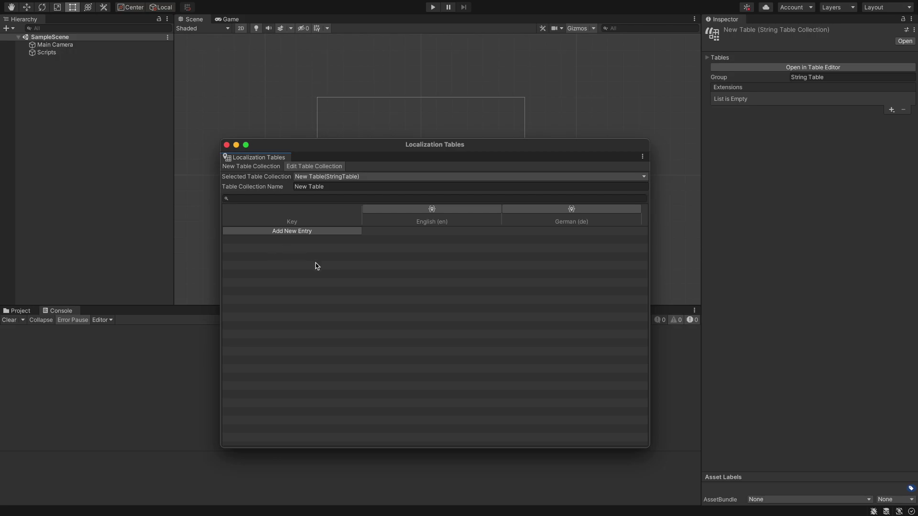
Step: Add a new table entry and rename its key to START_GAME
left_click(312, 233)
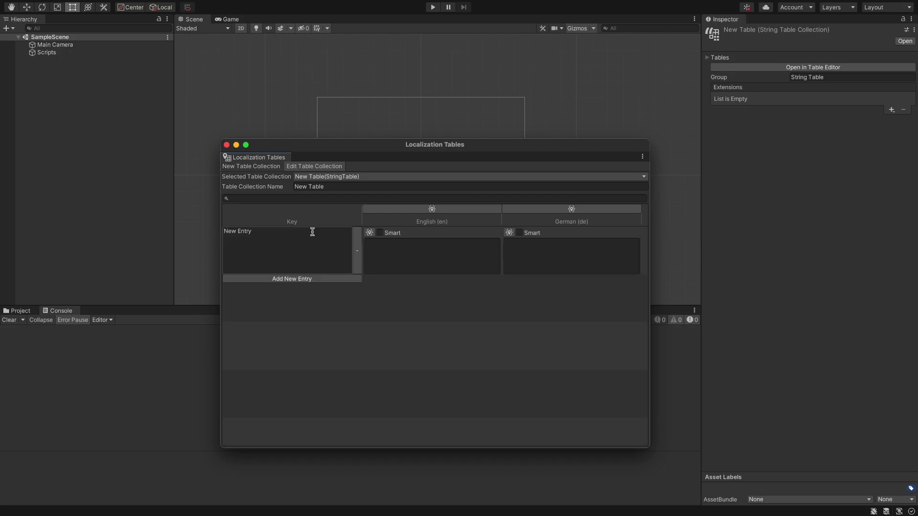
left_click(312, 243)
triple_click(309, 243)
type("D")
Step: Enter 'Start Game' as the English text and 'Spiel starten' as the German text
left_click(400, 248)
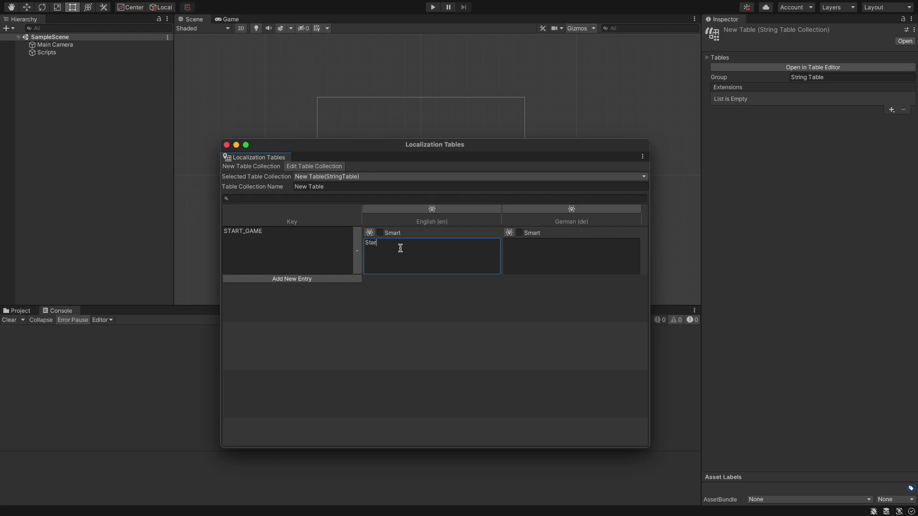
type("Start Game")
left_click(543, 259)
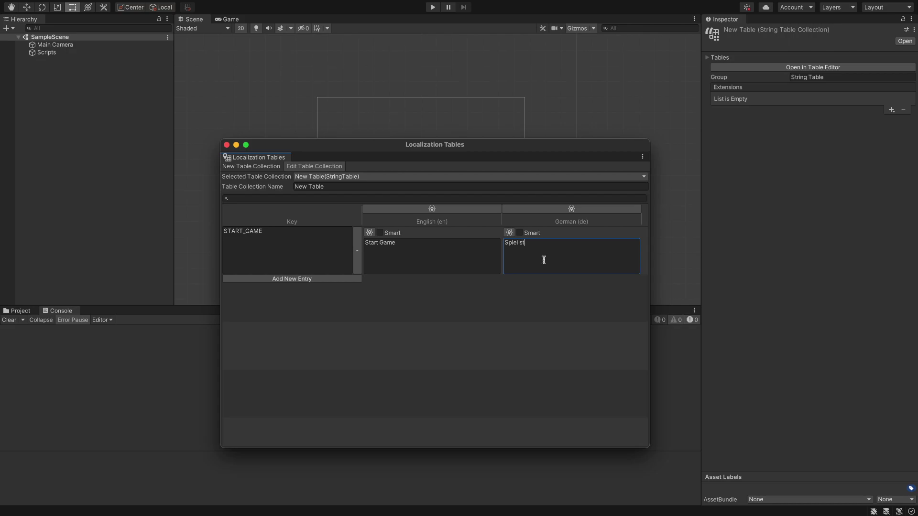
type("Spiel starten")
Step: Add a second table entry with the key PLAYER_NAME
left_click(301, 281)
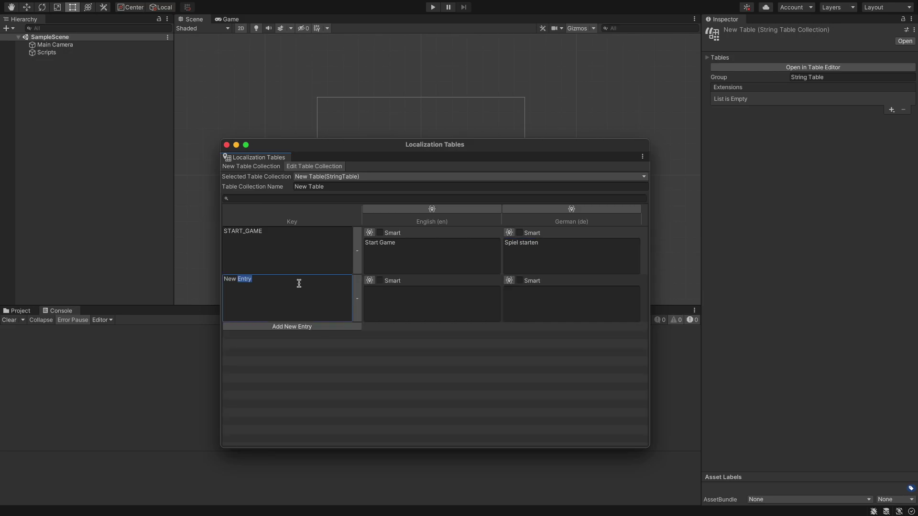
key("ctrl+a")
type("PLA")
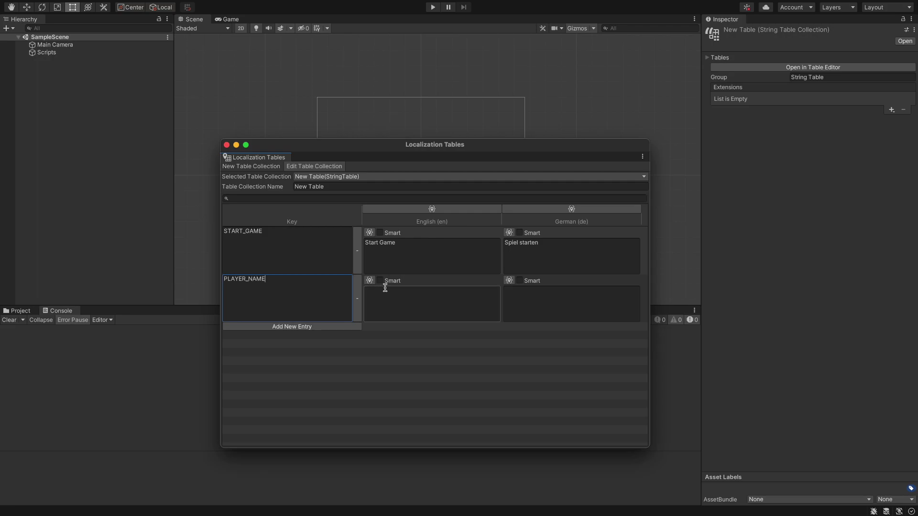
Step: Enter 'My name is: {player_name}' and 'Mein Name ist: {player_name}', marking both as Smart
left_click(395, 302)
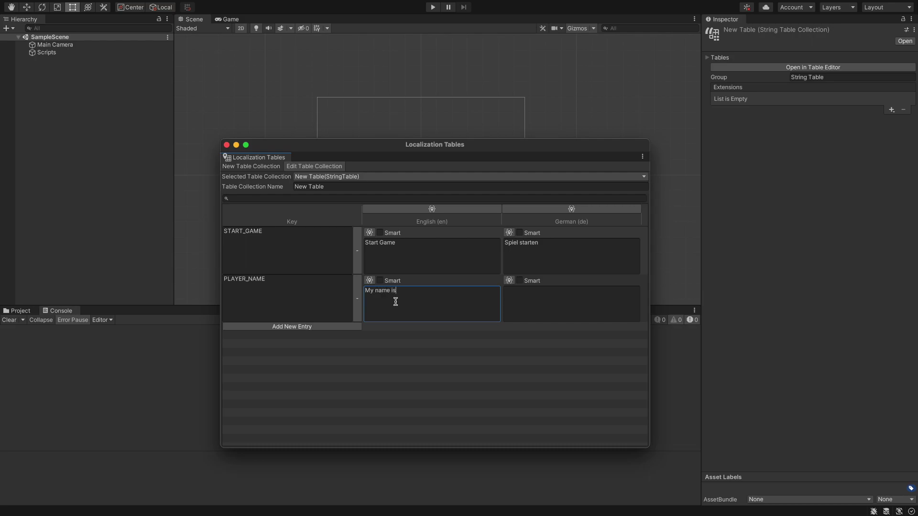
type("My name is: {player_name")
left_click(547, 302)
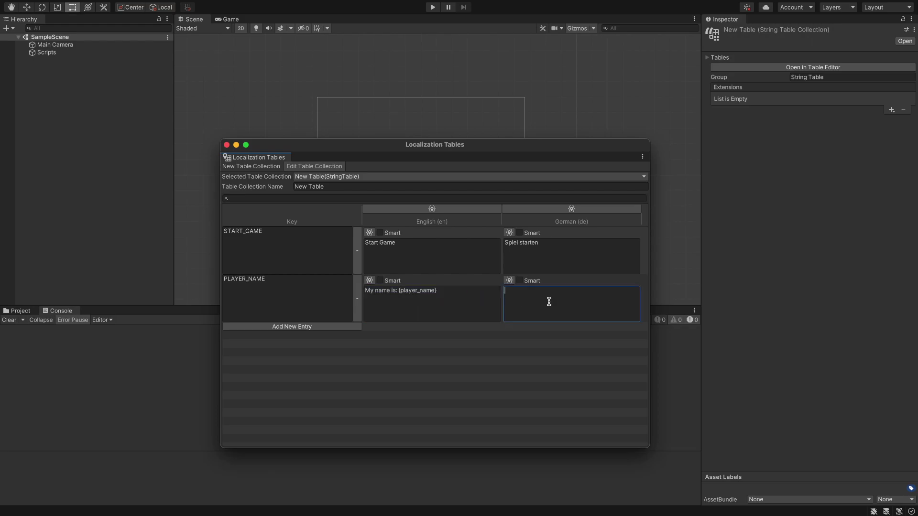
type("Mein Name ist: {player_name}")
left_click(519, 281)
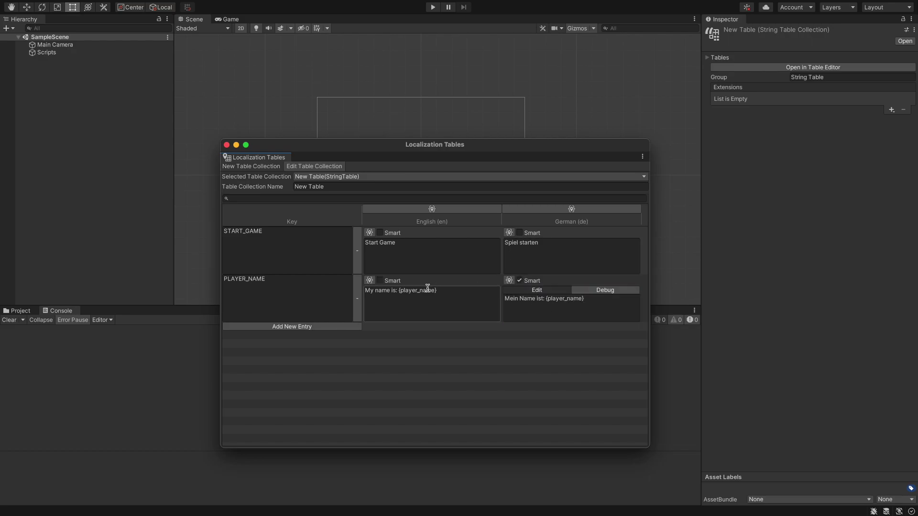
left_click(380, 281)
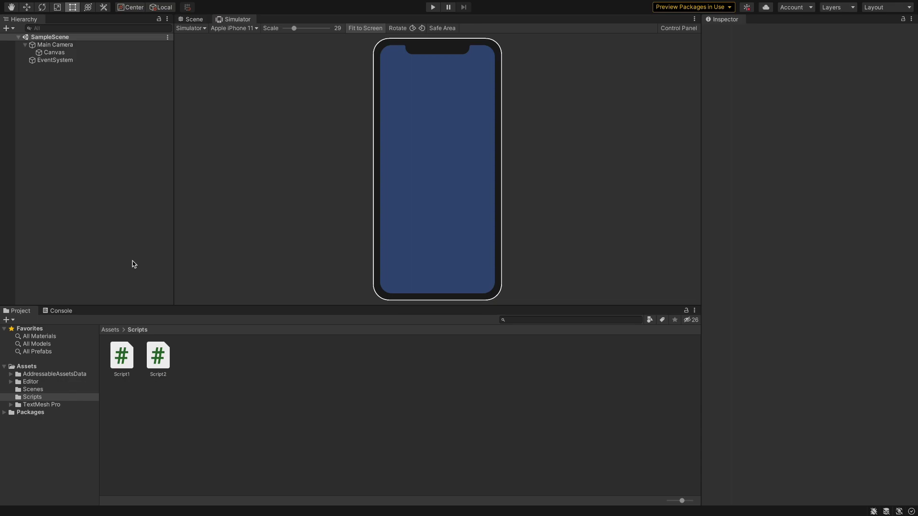
Step: Add a legacy UI Text under the Canvas, sized 800 by 500 with font size 80
right_click(97, 53)
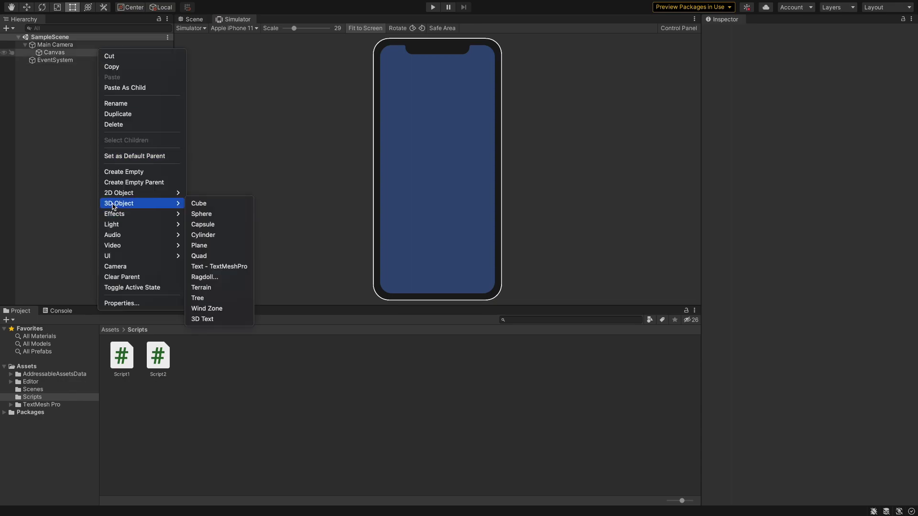
mouse_move(142, 255)
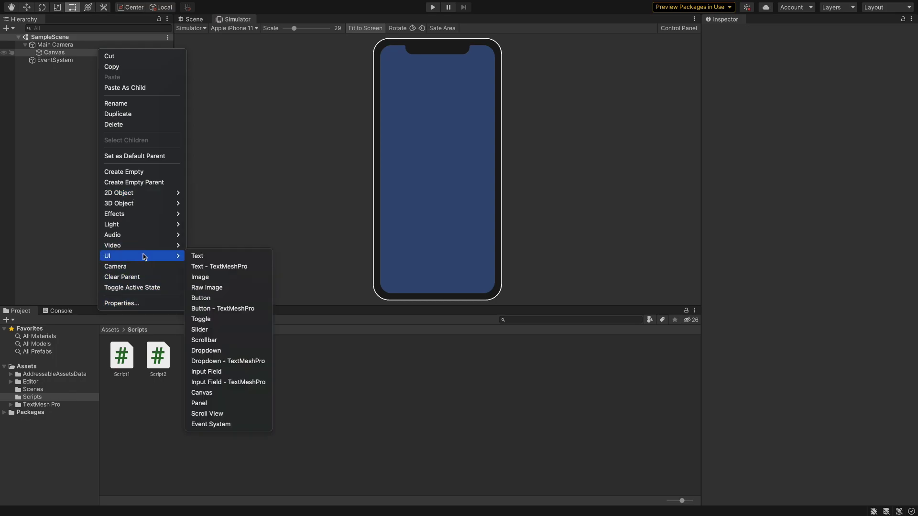
left_click(201, 256)
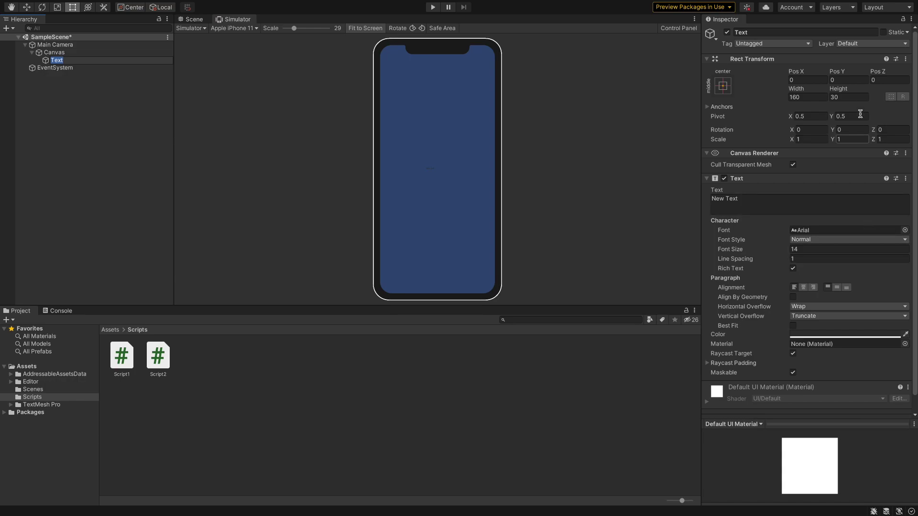
left_click(807, 97)
type("800")
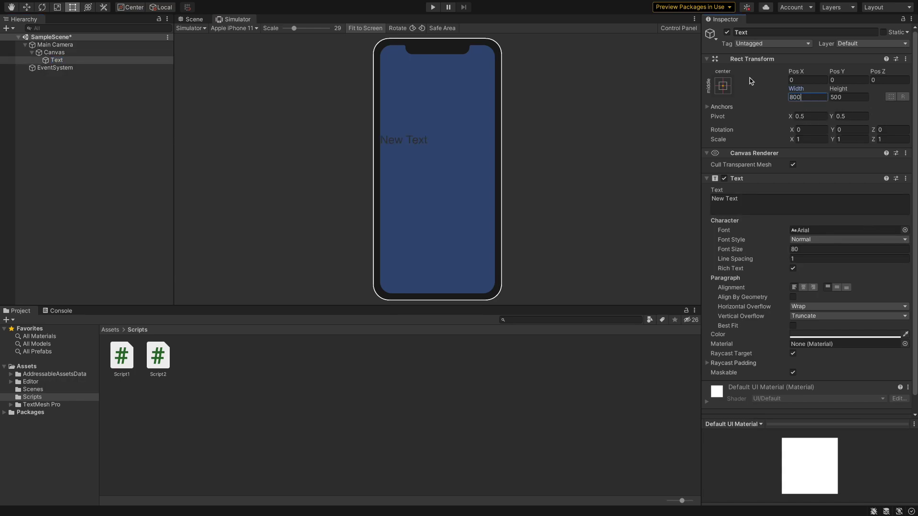
Step: Add a Text - TextMeshPro object under the Canvas beside the legacy Text
right_click(52, 53)
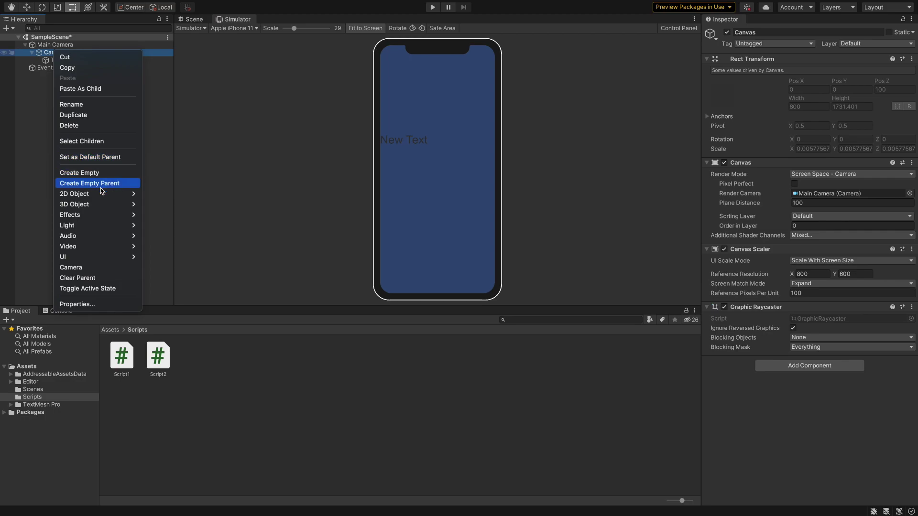
mouse_move(67, 257)
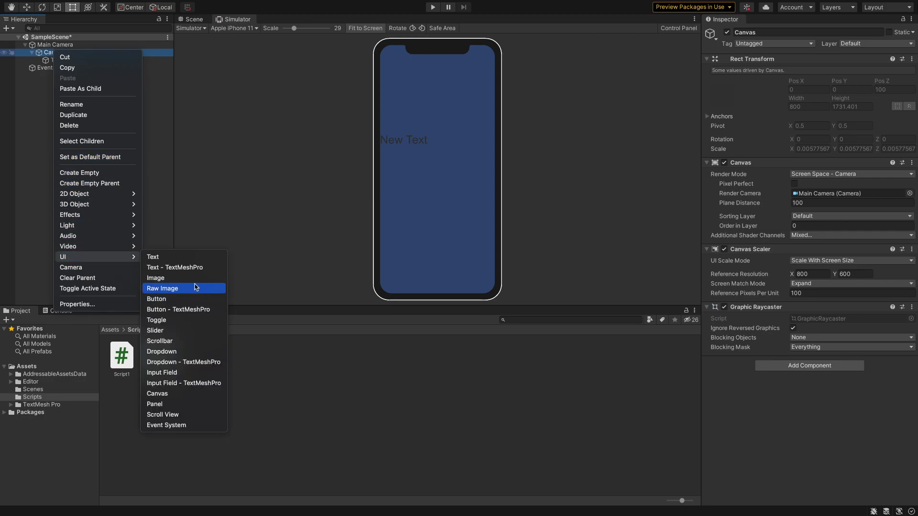
left_click(191, 268)
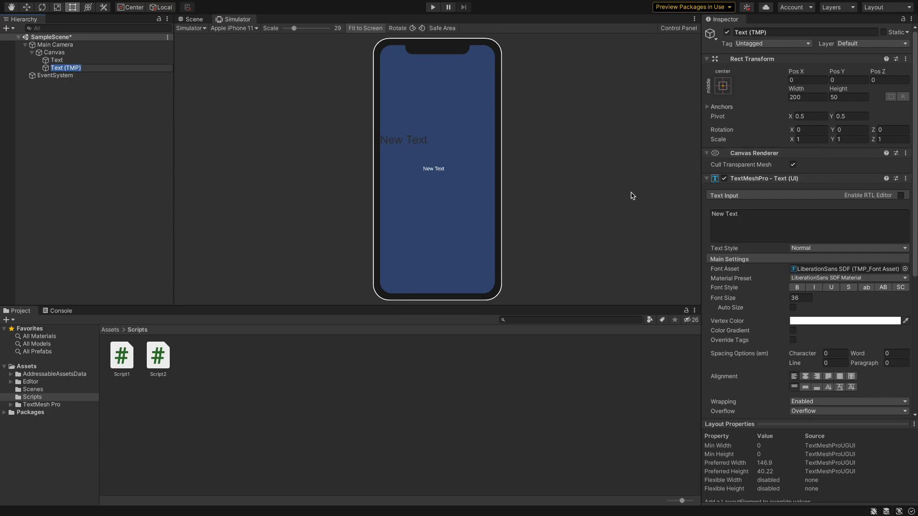
left_click(649, 241)
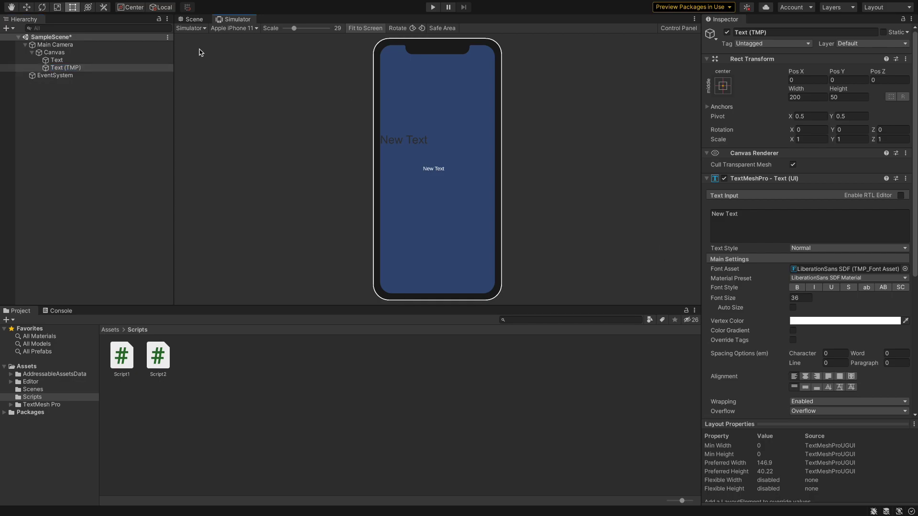
Step: Add a Localize String Event to the legacy Text object, referencing New Table/START_GAME
left_click(72, 61)
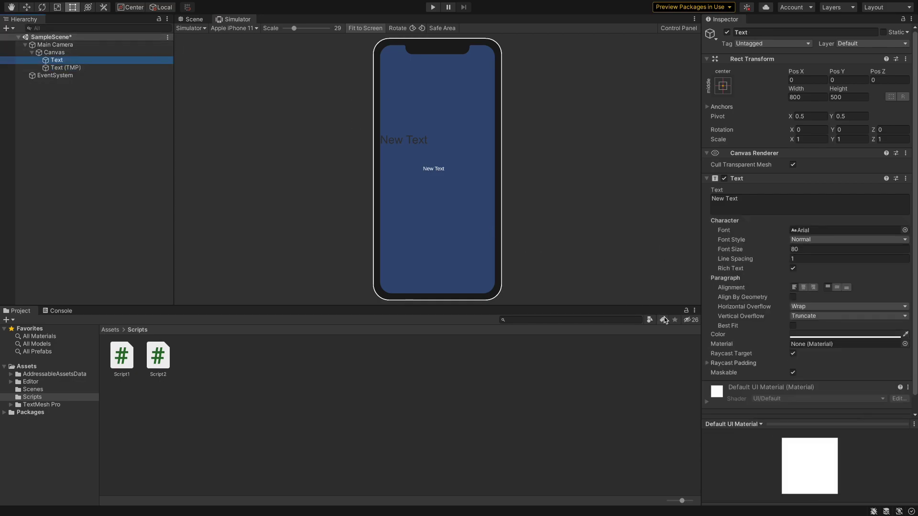
scroll(734, 338, "down", 1)
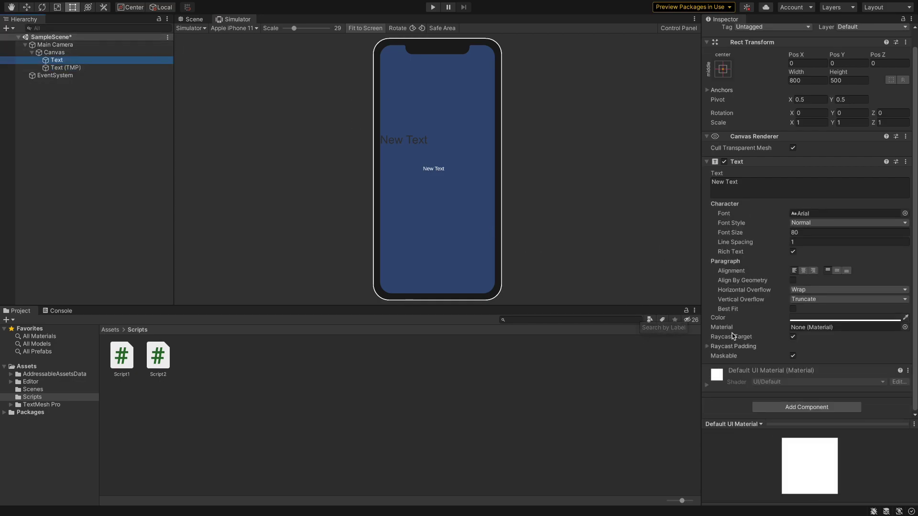
left_click(779, 409)
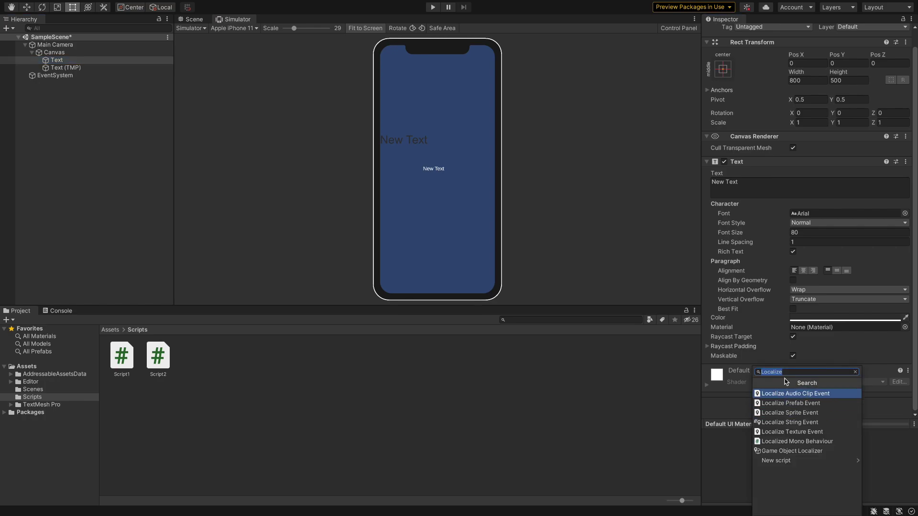
type("Loval")
key("BackSpace")
key("BackSpace")
key("BackSpace")
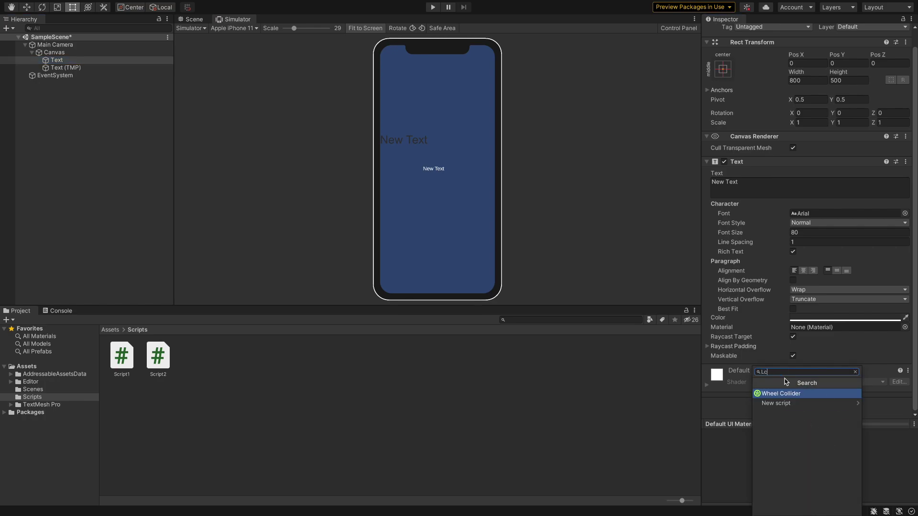
type("cal")
key("BackSpace")
key("BackSpace")
type("oc")
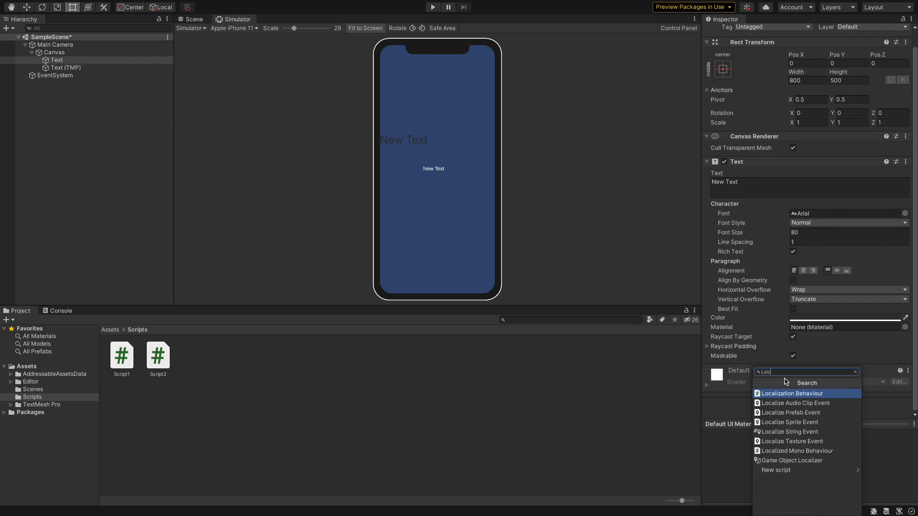
type("al")
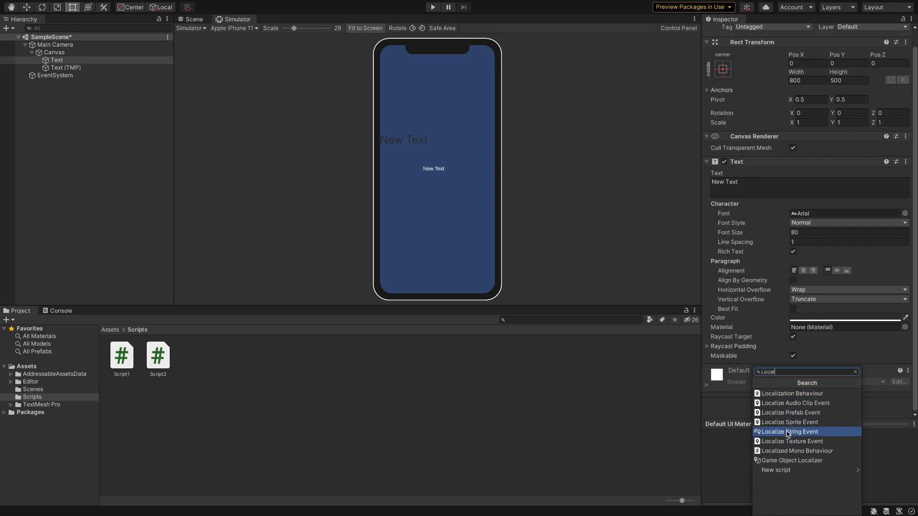
left_click(789, 432)
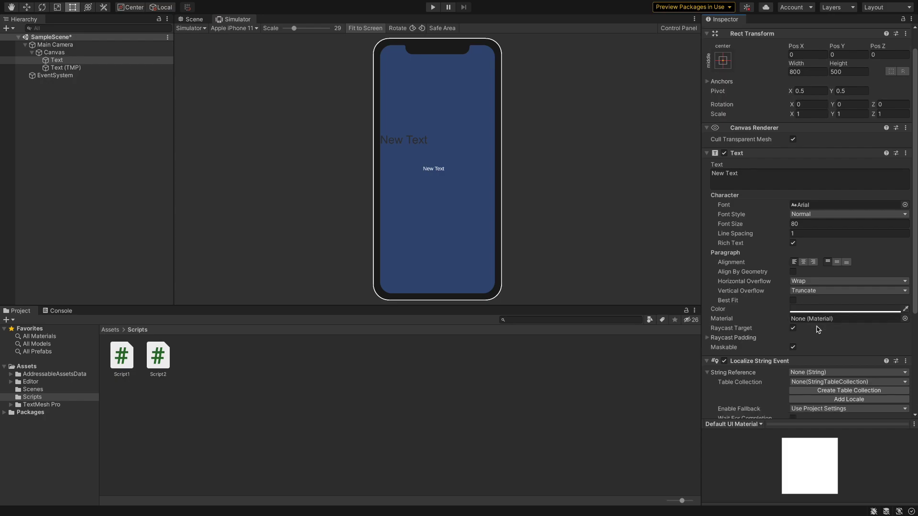
scroll(819, 318, "down", 5)
left_click(823, 229)
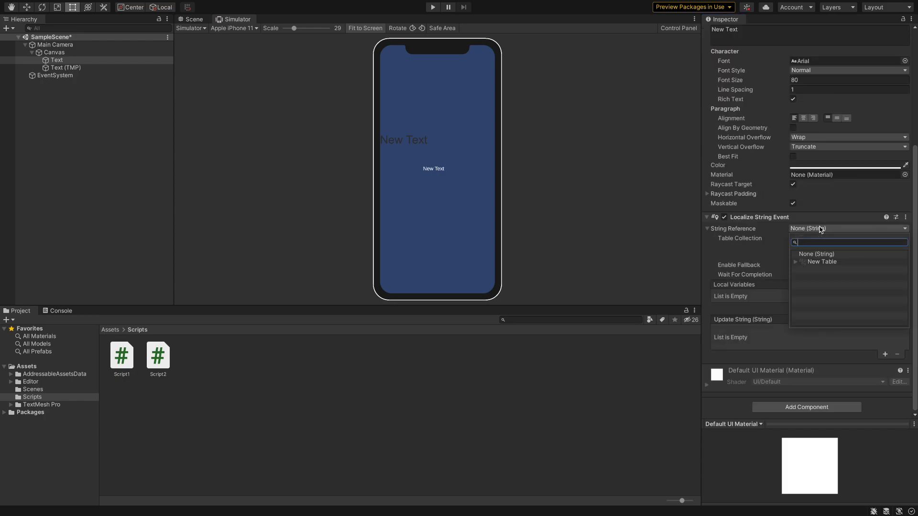
left_click(796, 263)
left_click(817, 277)
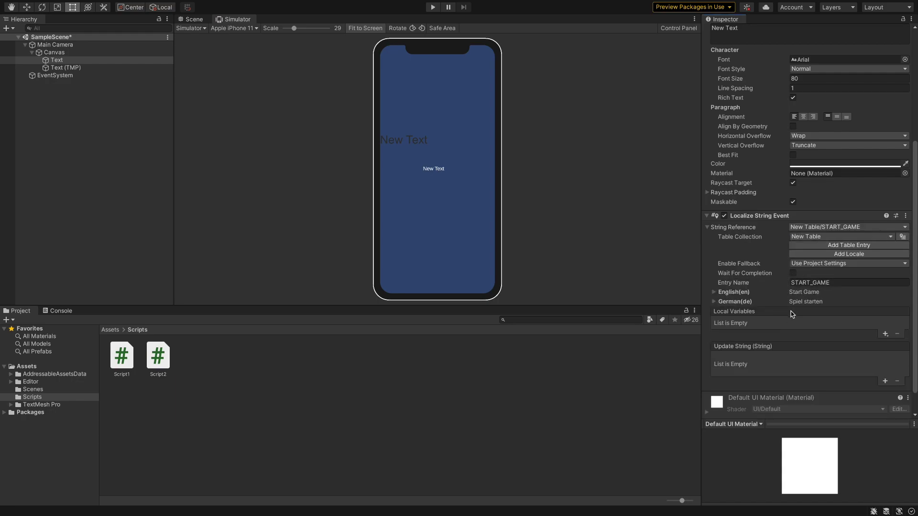
Step: Add an Update String handler that sends the string to the Text object's Text.text
scroll(795, 317, "down", 2)
left_click(885, 354)
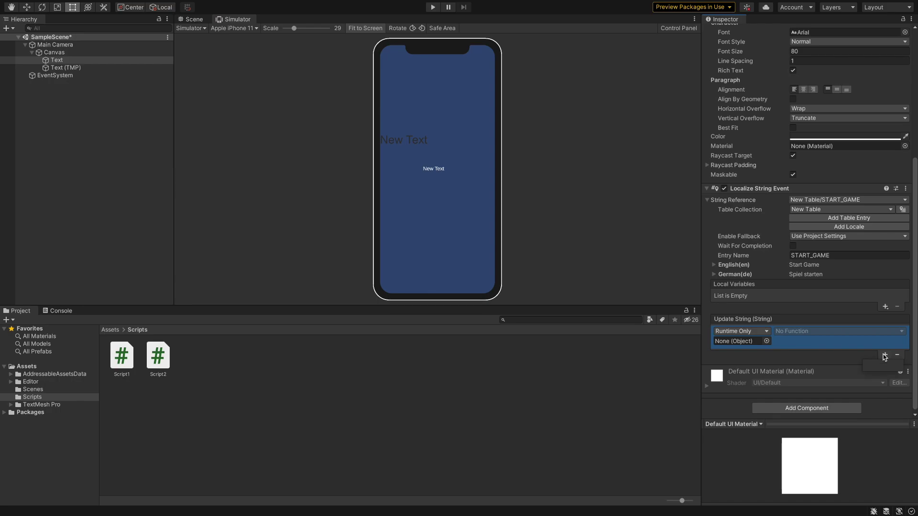
left_click_drag(55, 60, 755, 341)
left_click(811, 334)
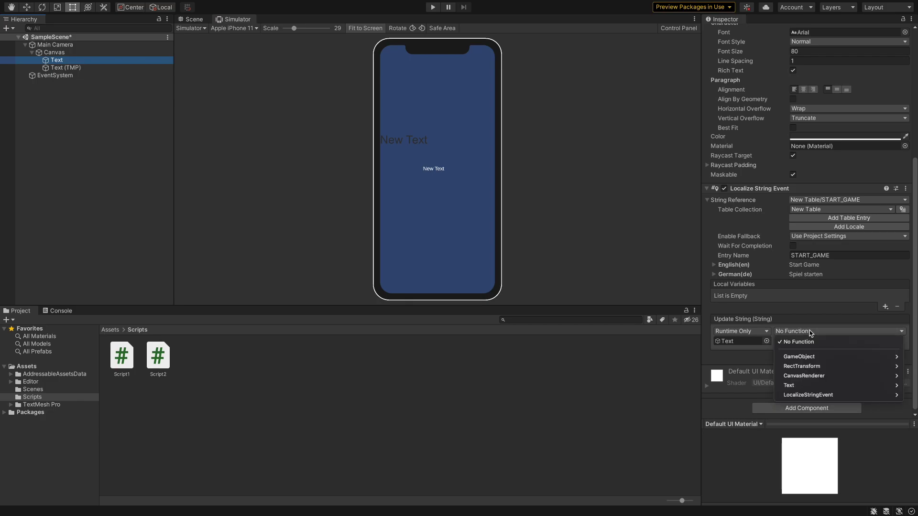
mouse_move(802, 387)
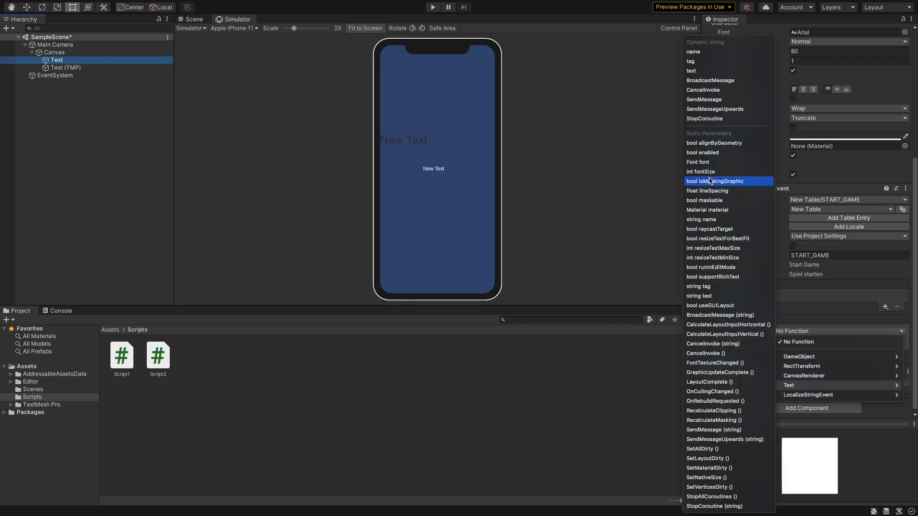
left_click(699, 72)
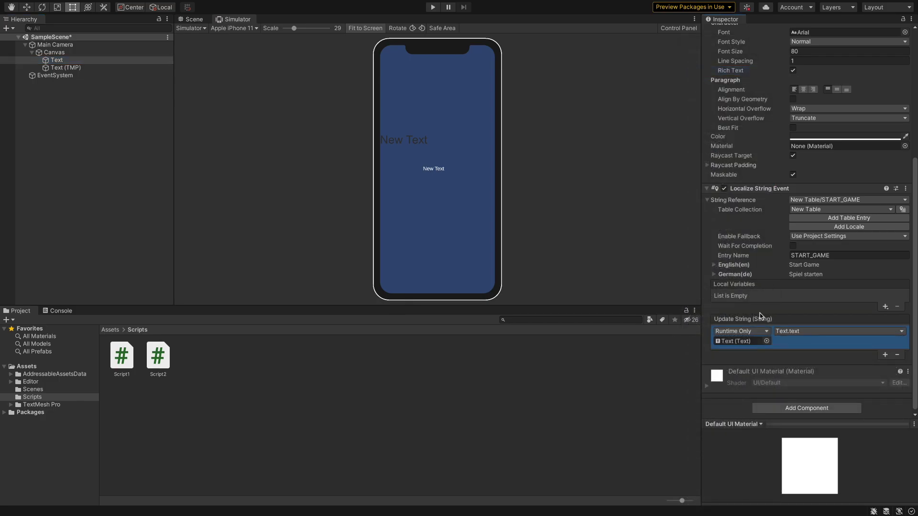
Step: Add a Localize String Event to Text (TMP) and set its String Reference to New Table/PLAYER_NAME
left_click(113, 68)
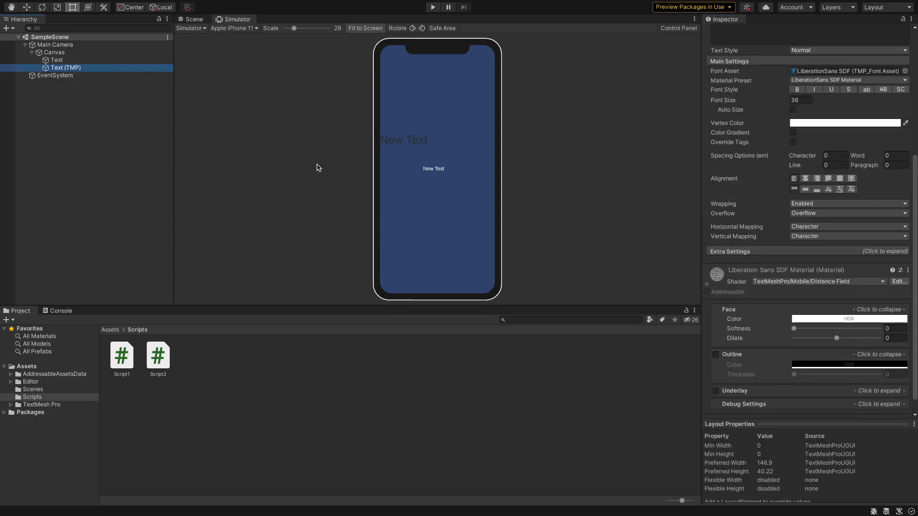
scroll(860, 330, "down", 1)
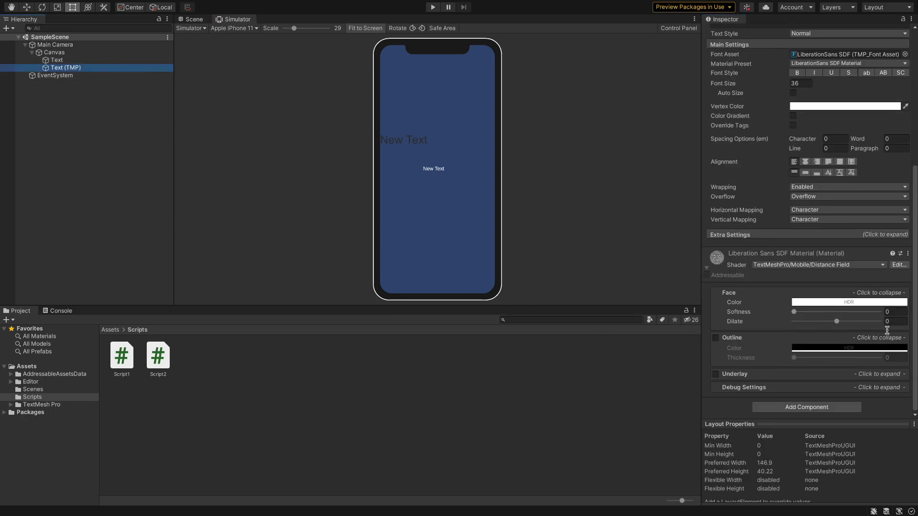
left_click(822, 407)
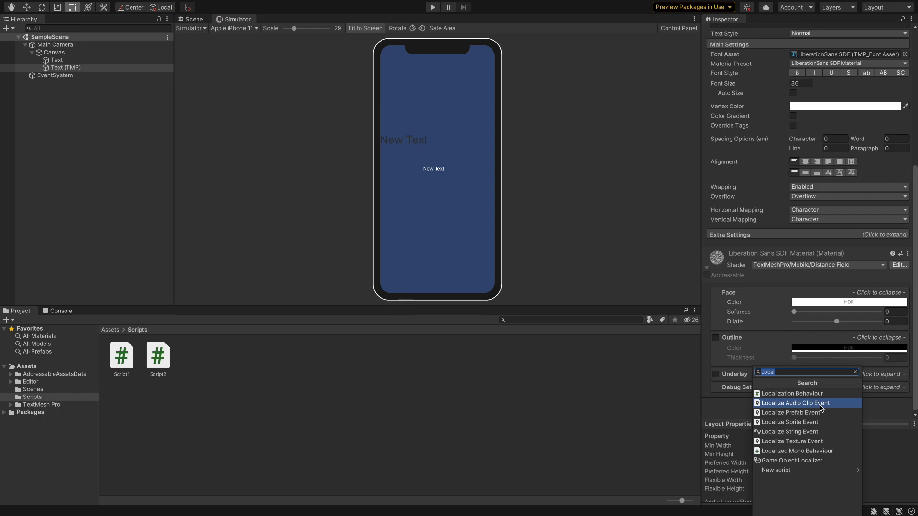
left_click(790, 431)
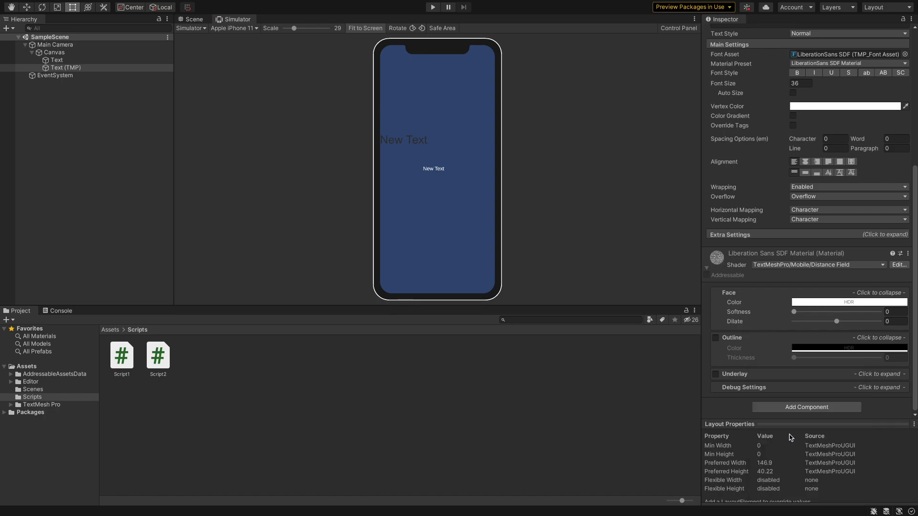
scroll(794, 391, "down", 8)
scroll(793, 391, "up", 3)
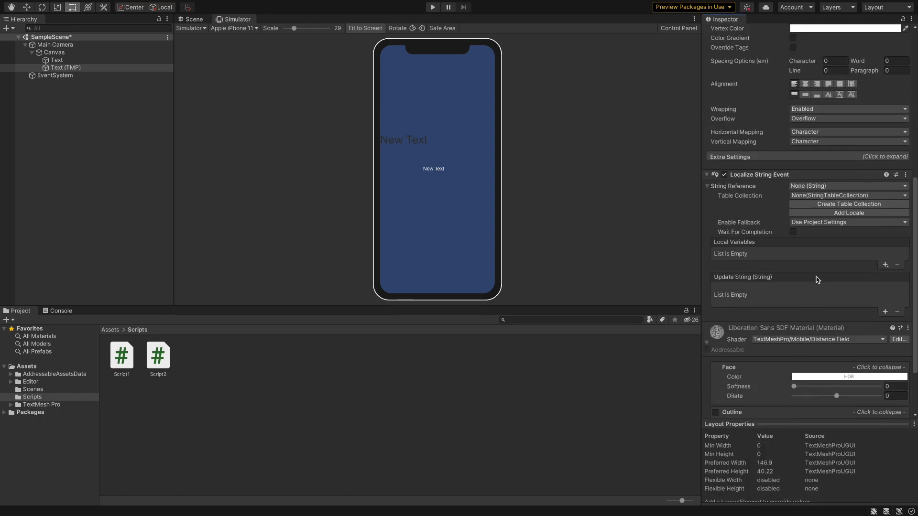
left_click(807, 187)
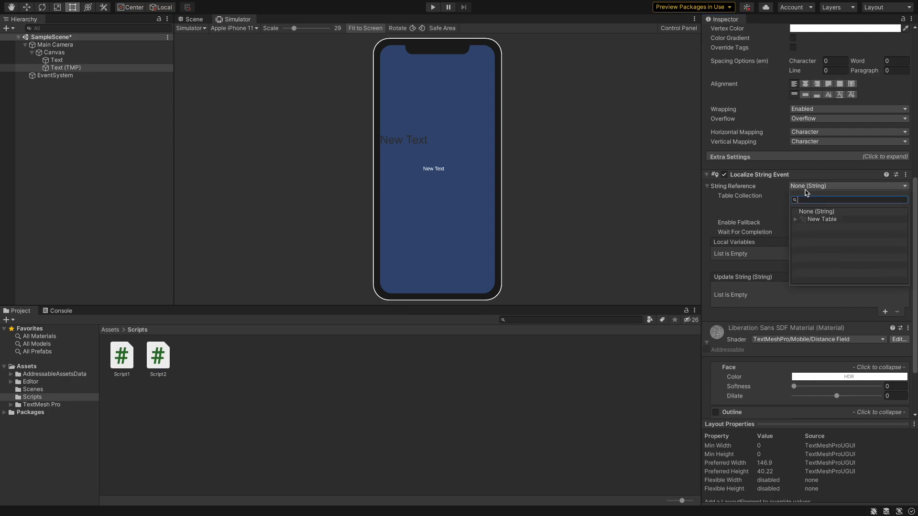
left_click(795, 219)
left_click(809, 239)
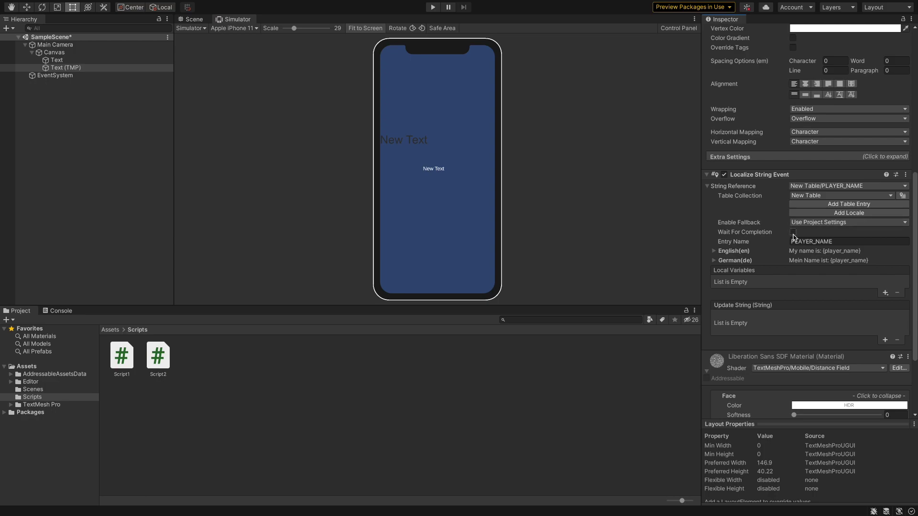
Step: Add a String local variable named player_name to the PLAYER_NAME event, holding a sample player name
left_click(884, 293)
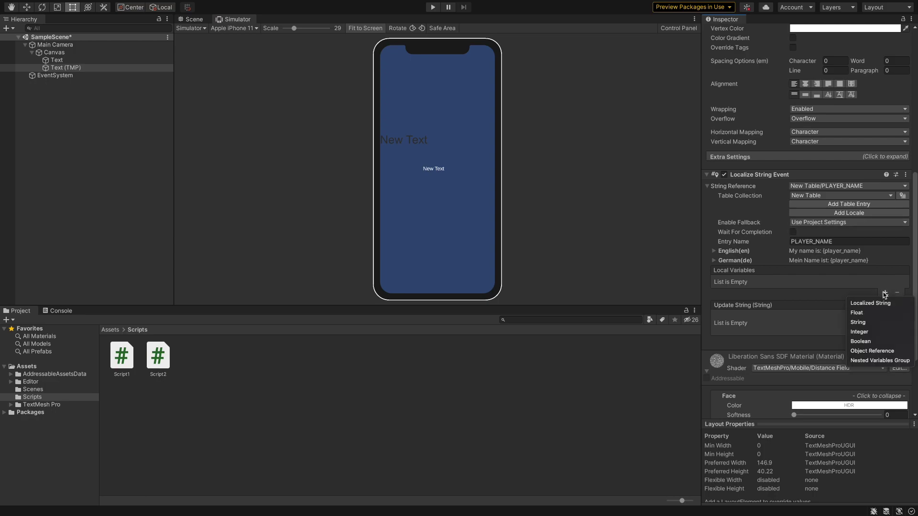
left_click(871, 323)
left_click(817, 283)
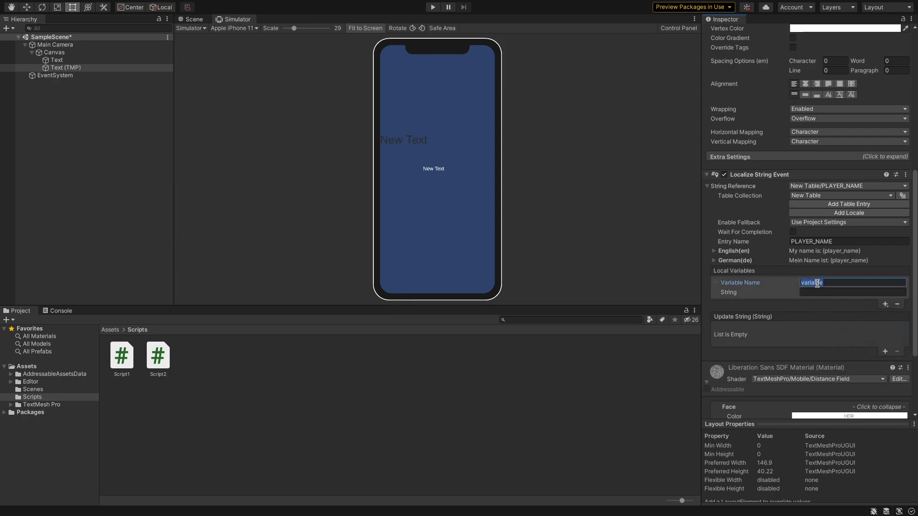
type("player_nam")
left_click(815, 291)
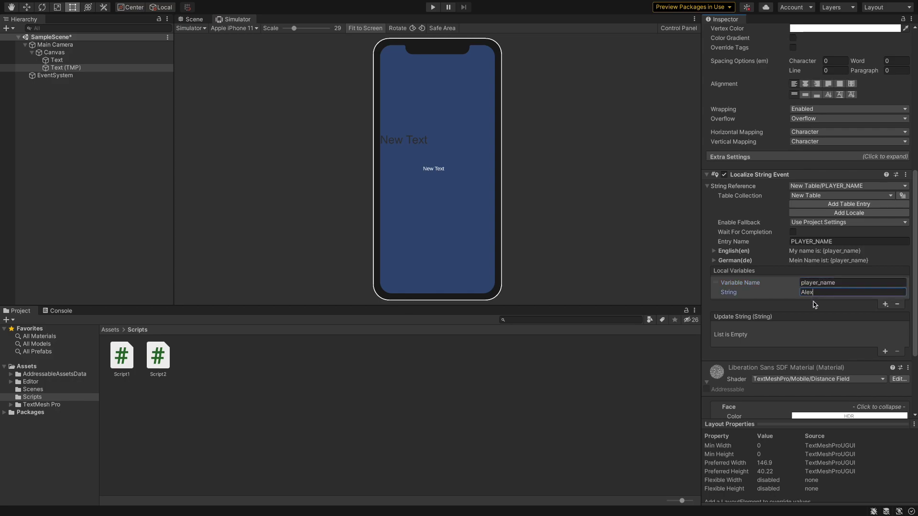
Step: Add an Update String handler targeting Text (TMP) that calls TextMeshProUGUI.text
left_click(885, 353)
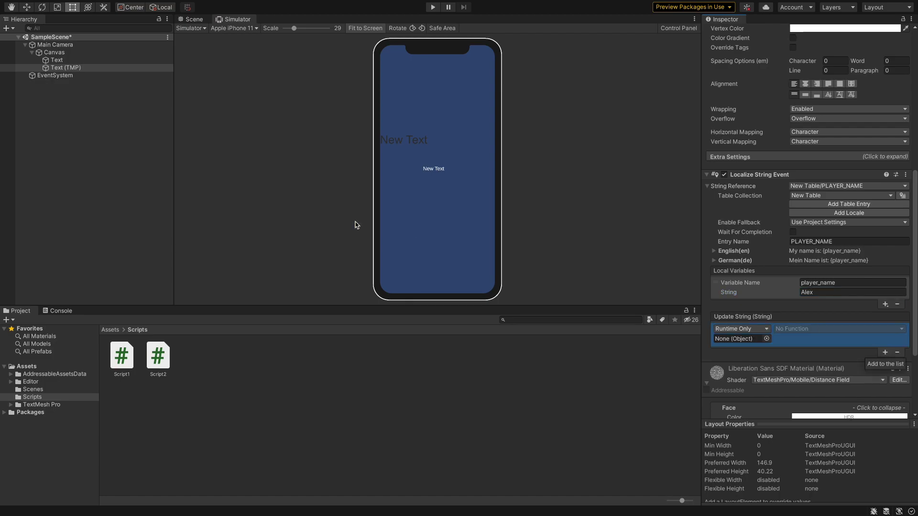
left_click(114, 68)
left_click_drag(114, 68, 733, 341)
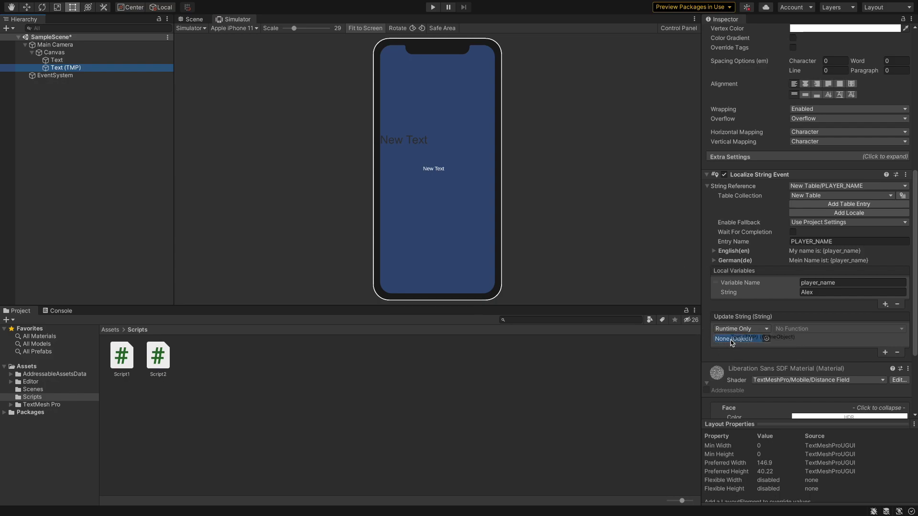
left_click(807, 333)
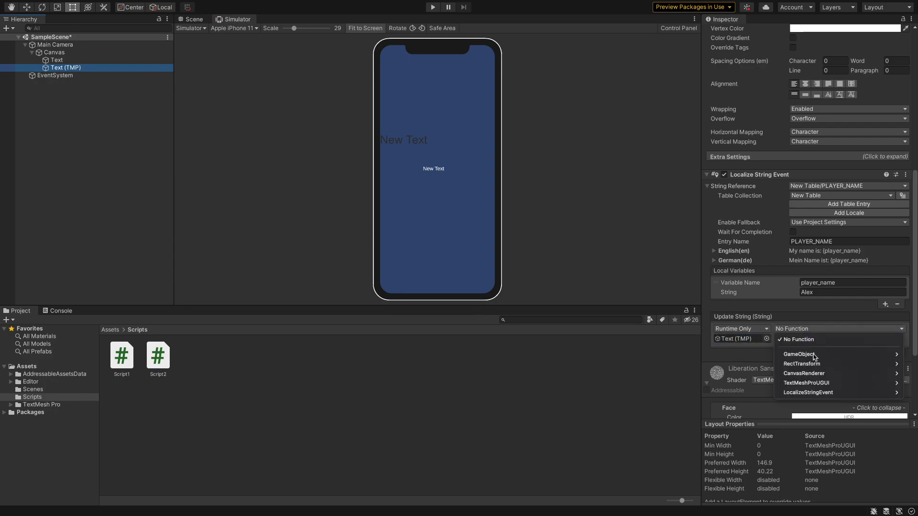
mouse_move(807, 391)
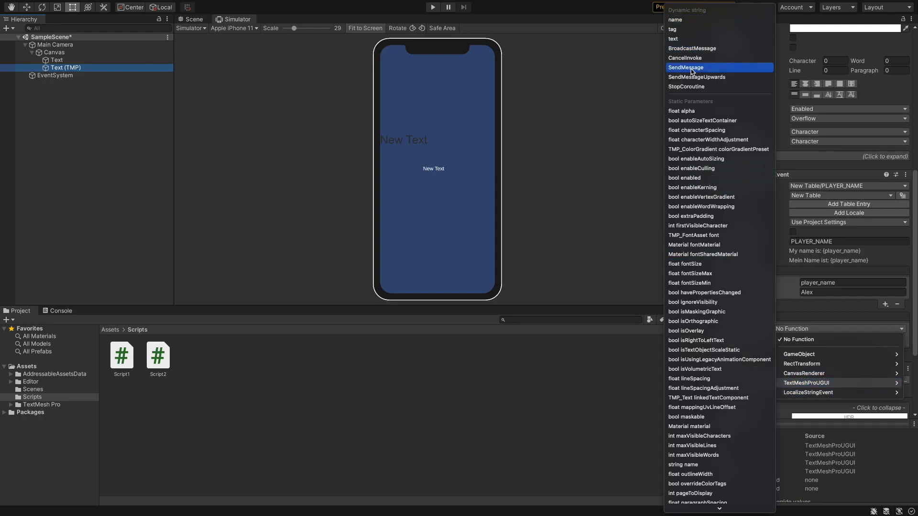
left_click(689, 42)
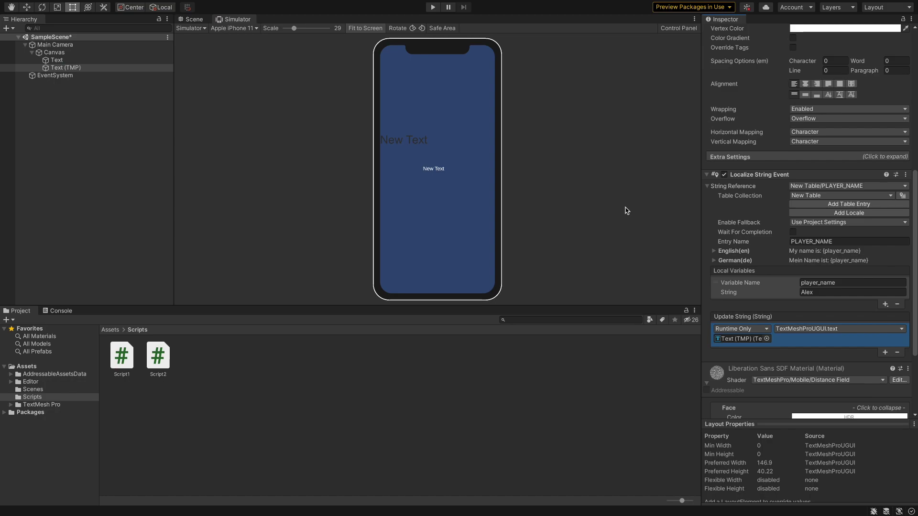
Step: Enter Play mode and switch the Simulator's Localization locale to German (de)
left_click(433, 7)
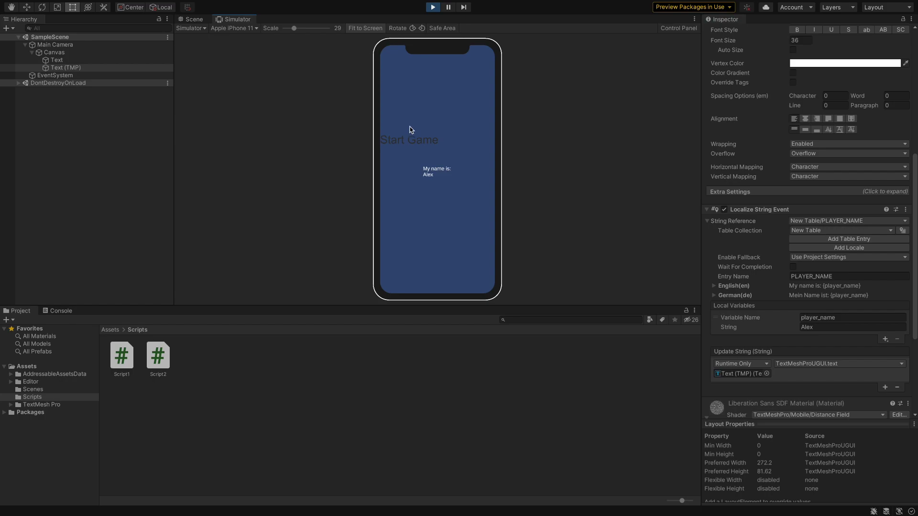
left_click(676, 30)
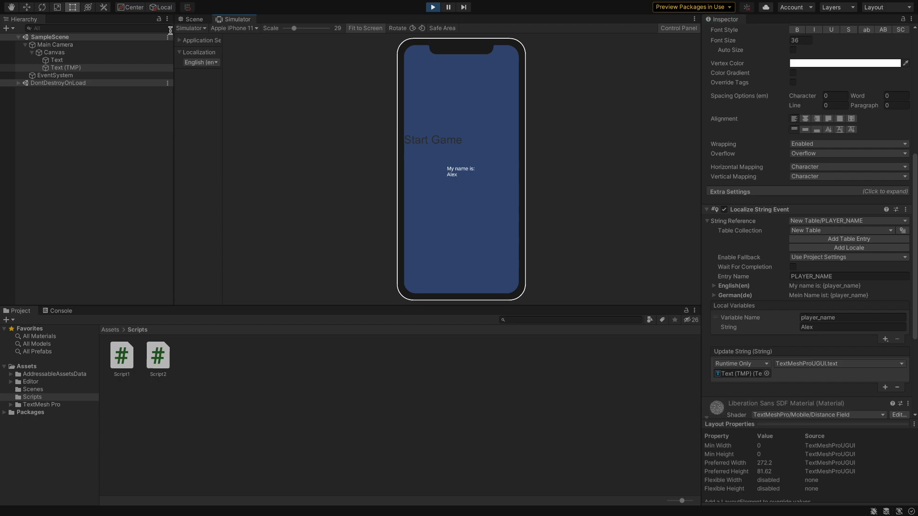
left_click(187, 61)
left_click(204, 84)
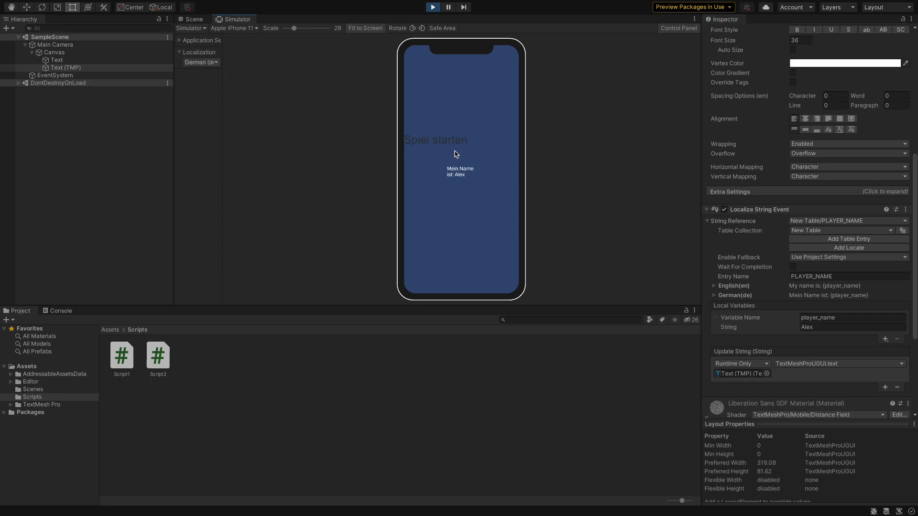